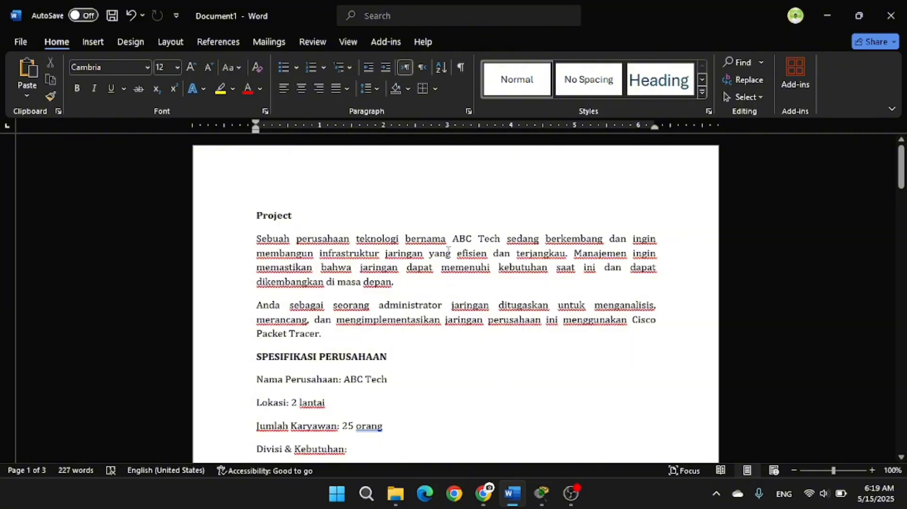
- Read the ABC Tech project brief from the company specifications through the network analysis and design tasks
{"action": "scroll", "coordinate": [327, 296], "scroll_direction": "down", "scroll_amount": 1}
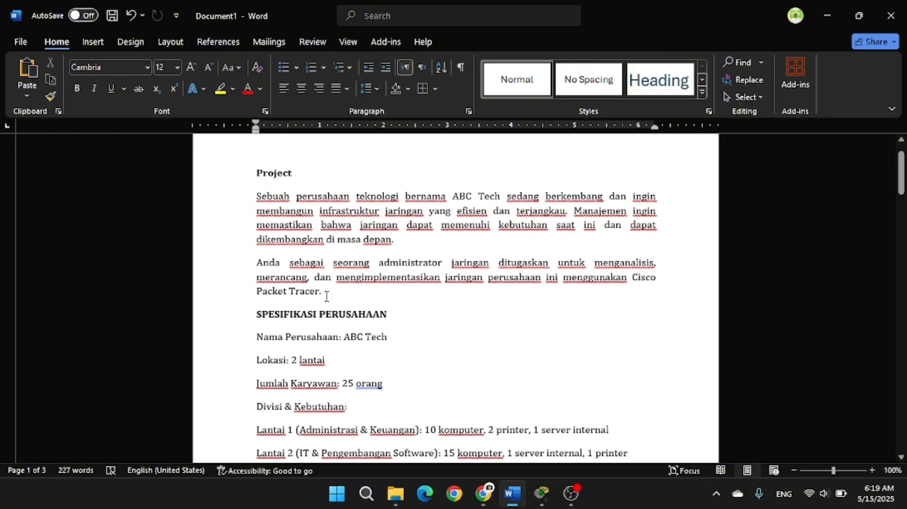
{"action": "scroll", "coordinate": [292, 327], "scroll_direction": "down", "scroll_amount": 1}
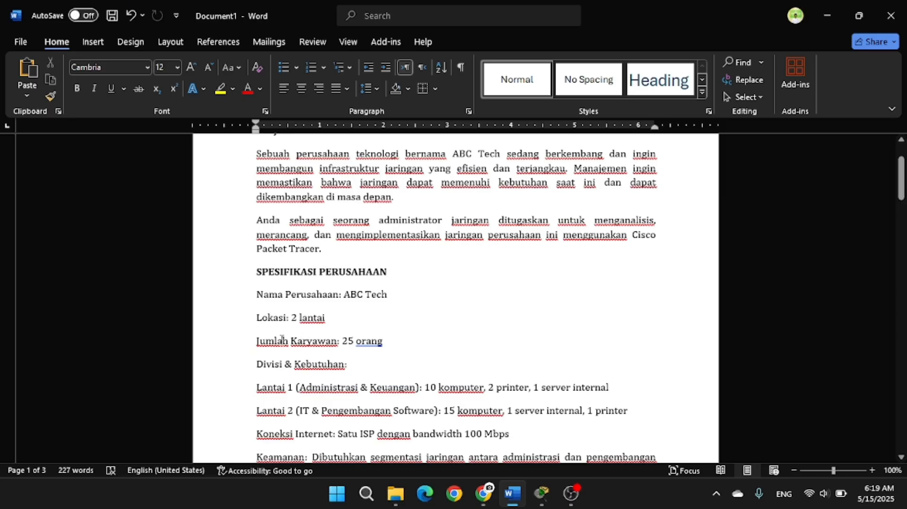
{"action": "scroll", "coordinate": [286, 338], "scroll_direction": "down", "scroll_amount": 1}
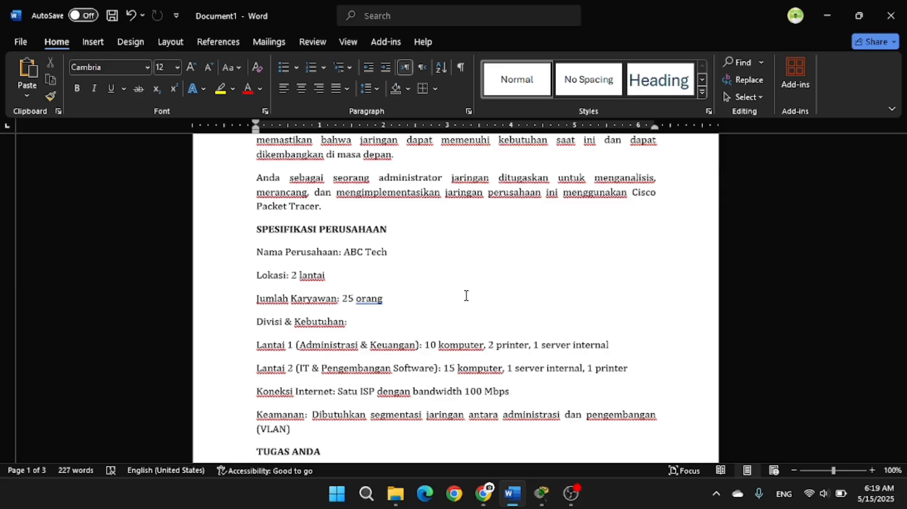
{"action": "scroll", "coordinate": [465, 296], "scroll_direction": "down", "scroll_amount": 3}
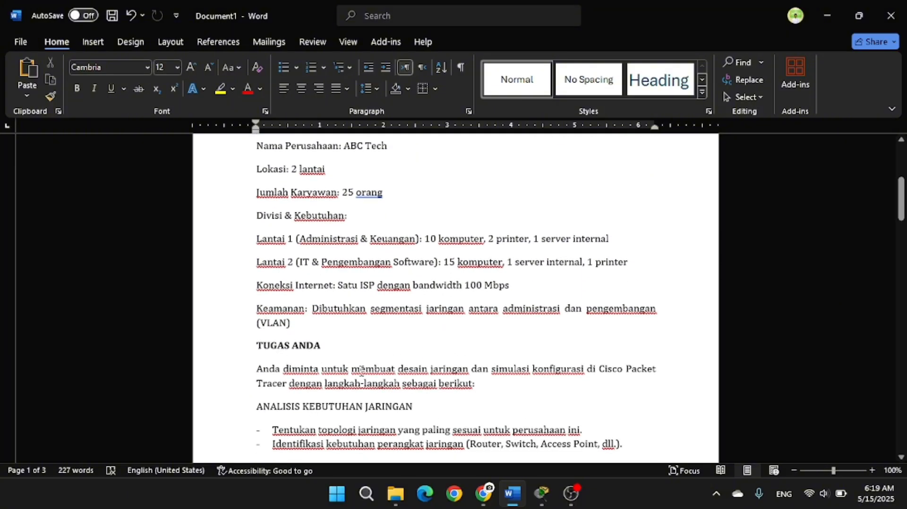
{"action": "scroll", "coordinate": [460, 375], "scroll_direction": "down", "scroll_amount": 1}
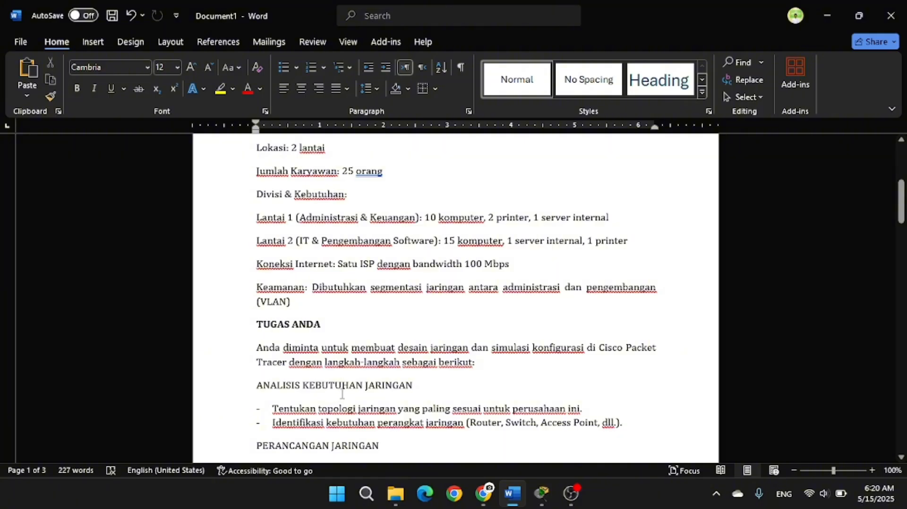
{"action": "scroll", "coordinate": [342, 394], "scroll_direction": "down", "scroll_amount": 1}
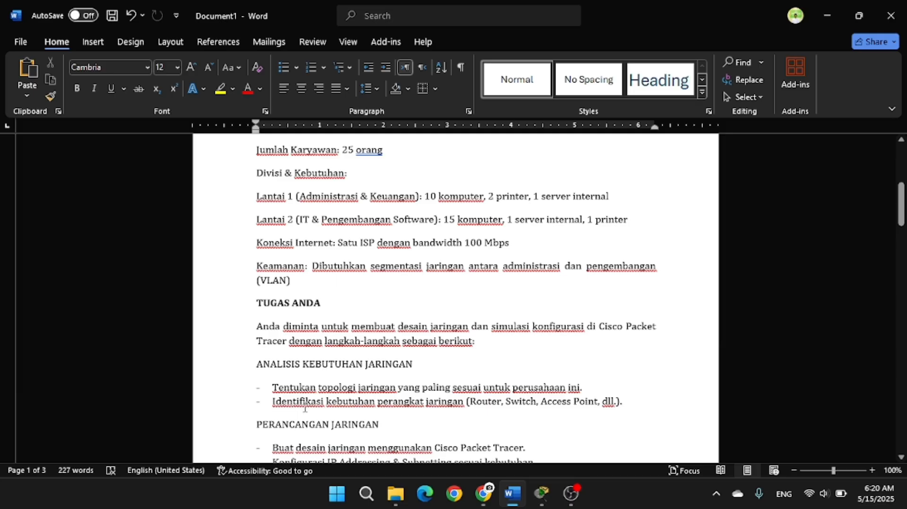
{"action": "scroll", "coordinate": [433, 343], "scroll_direction": "down", "scroll_amount": 2}
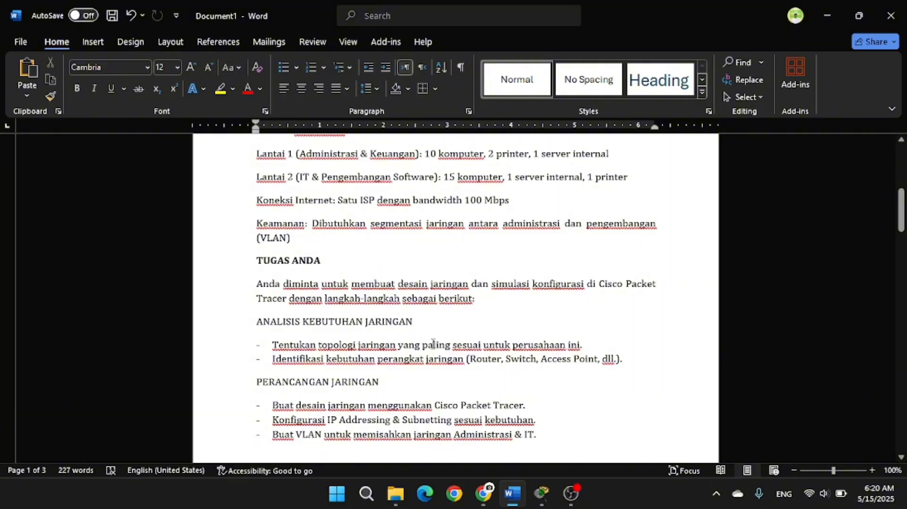
{"action": "scroll", "coordinate": [456, 300], "scroll_direction": "down", "scroll_amount": 1}
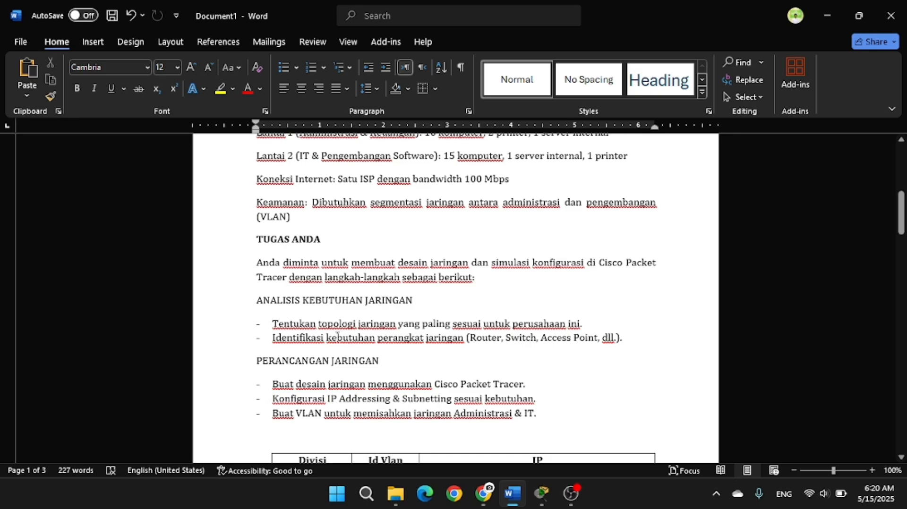
{"action": "scroll", "coordinate": [325, 362], "scroll_direction": "down", "scroll_amount": 1}
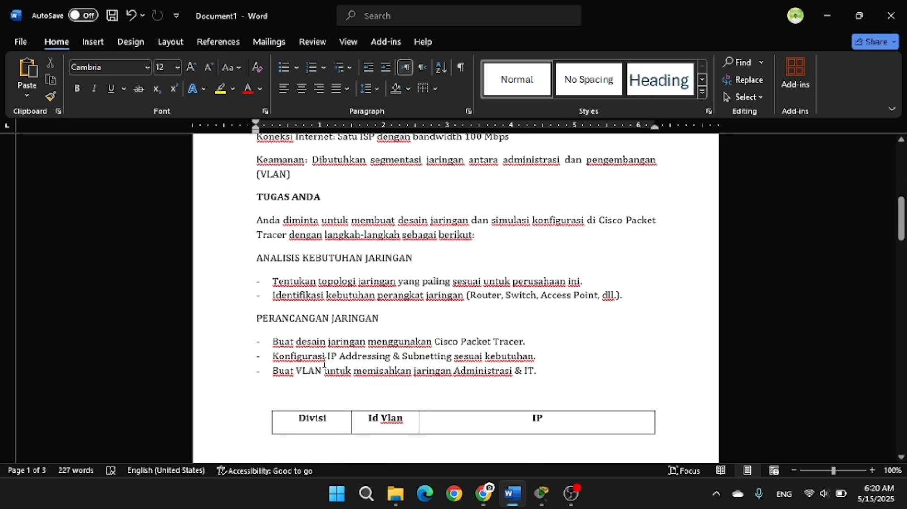
{"action": "scroll", "coordinate": [290, 343], "scroll_direction": "down", "scroll_amount": 1}
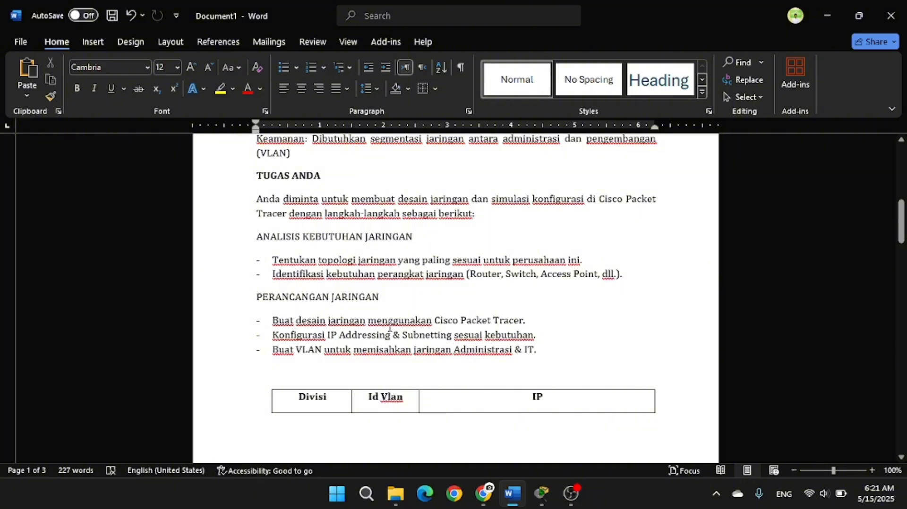
- Preview the network topology in Cisco Packet Tracer and return to the project brief in Word
{"action": "mouse_move", "coordinate": [544, 501]}
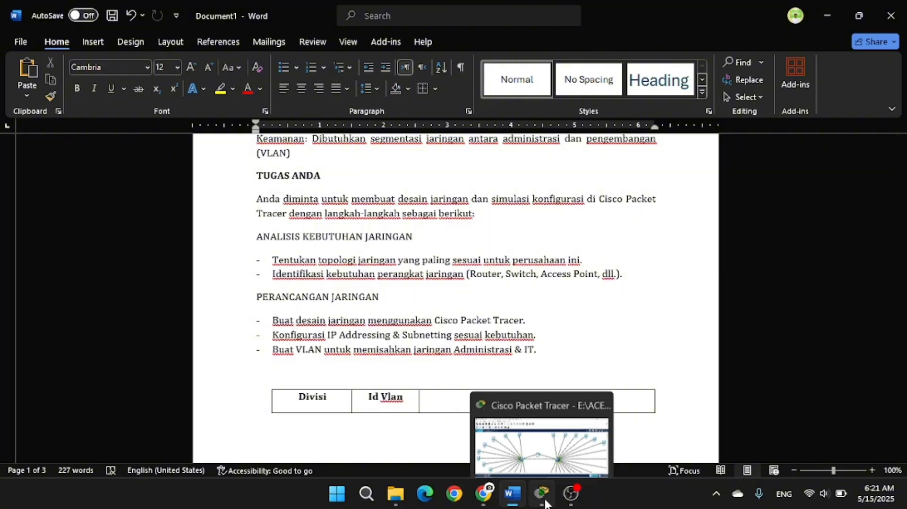
{"action": "left_click", "coordinate": [552, 445]}
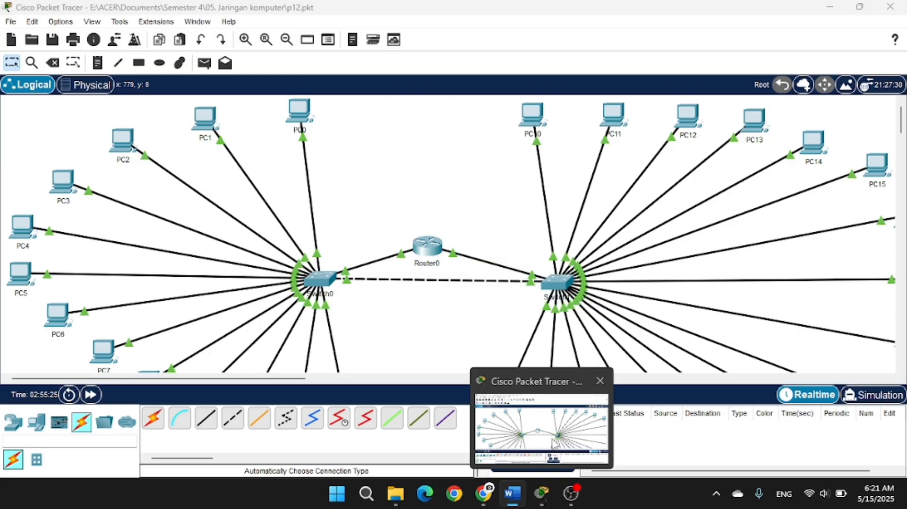
{"action": "key", "text": "alt+Tab"}
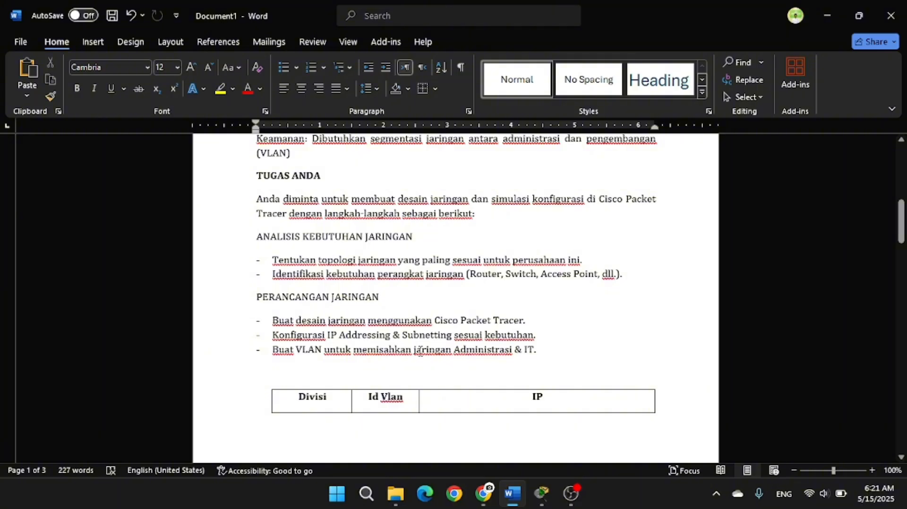
- Read the division table with the VLAN IDs and IP ranges for Administrasi and IT
{"action": "scroll", "coordinate": [336, 345], "scroll_direction": "down", "scroll_amount": 1}
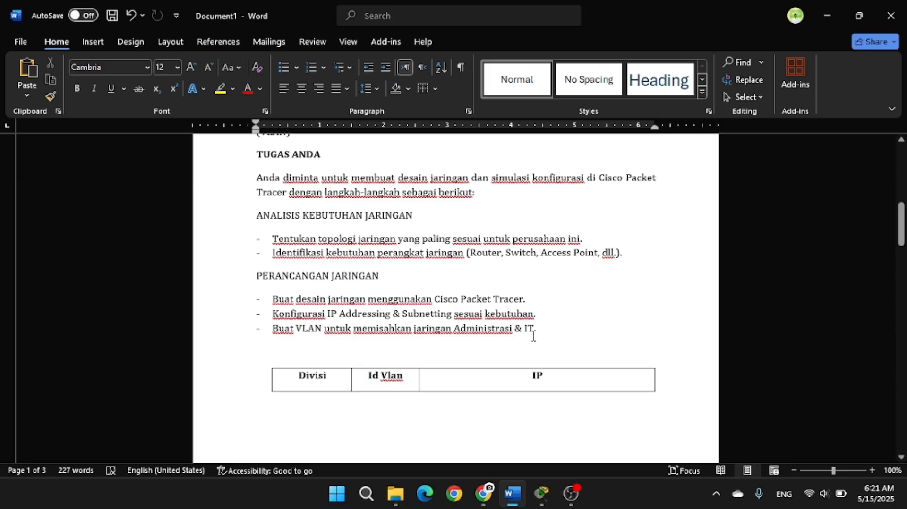
{"action": "scroll", "coordinate": [524, 337], "scroll_direction": "down", "scroll_amount": 7}
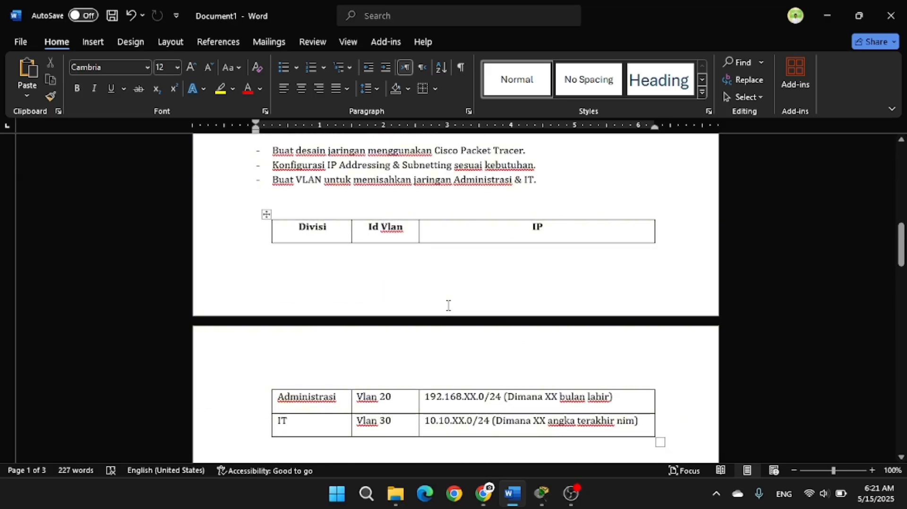
{"action": "scroll", "coordinate": [451, 306], "scroll_direction": "down", "scroll_amount": 2}
{"action": "scroll", "coordinate": [448, 306], "scroll_direction": "down", "scroll_amount": 1}
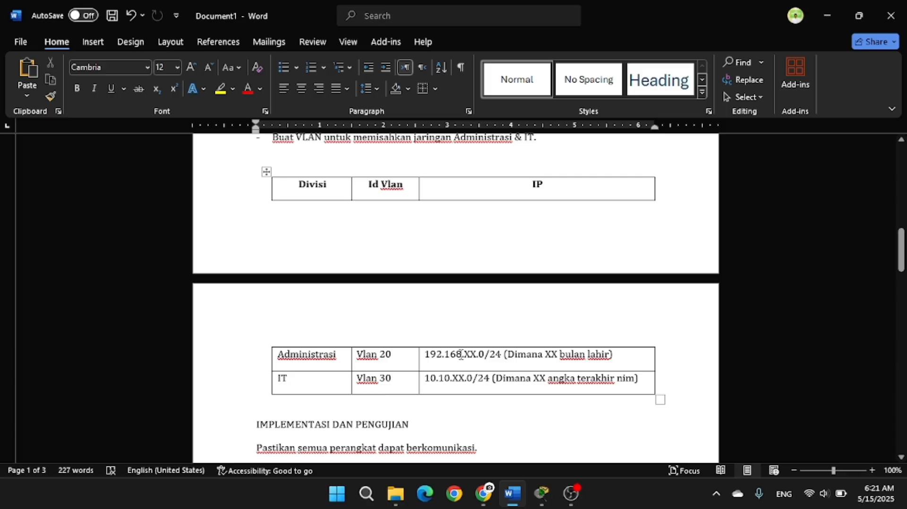
{"action": "scroll", "coordinate": [461, 354], "scroll_direction": "up", "scroll_amount": 1}
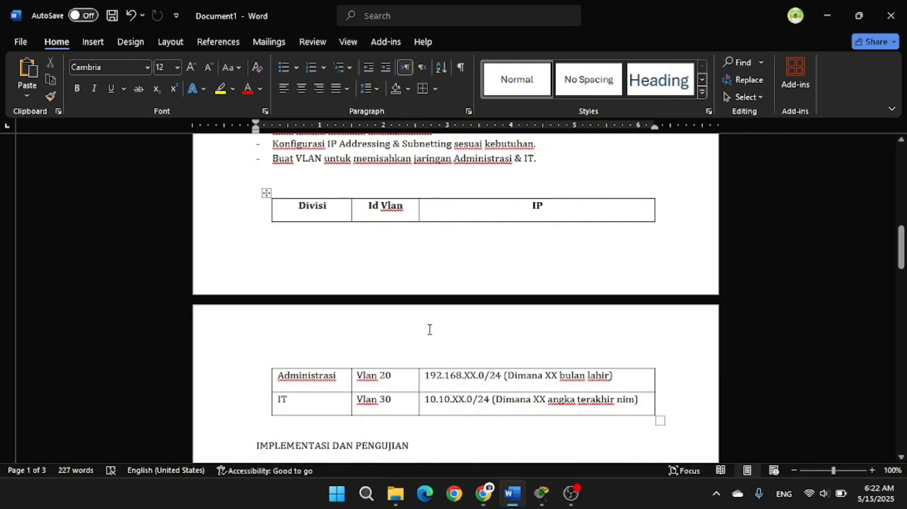
{"action": "scroll", "coordinate": [429, 330], "scroll_direction": "up", "scroll_amount": 1}
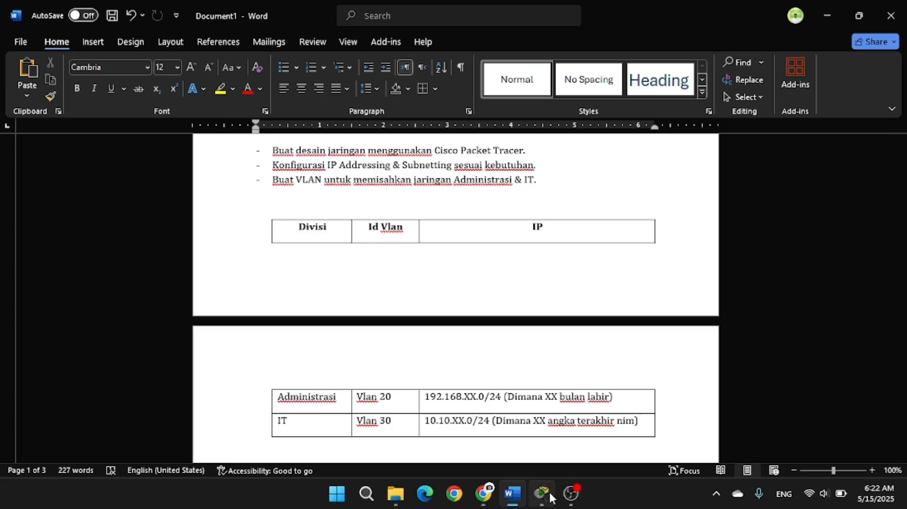
- Switch to Cisco Packet Tracer and examine the PCs, printers, servers, switches and router of both floors in the topology
{"action": "mouse_move", "coordinate": [542, 494]}
{"action": "left_click", "coordinate": [567, 454]}
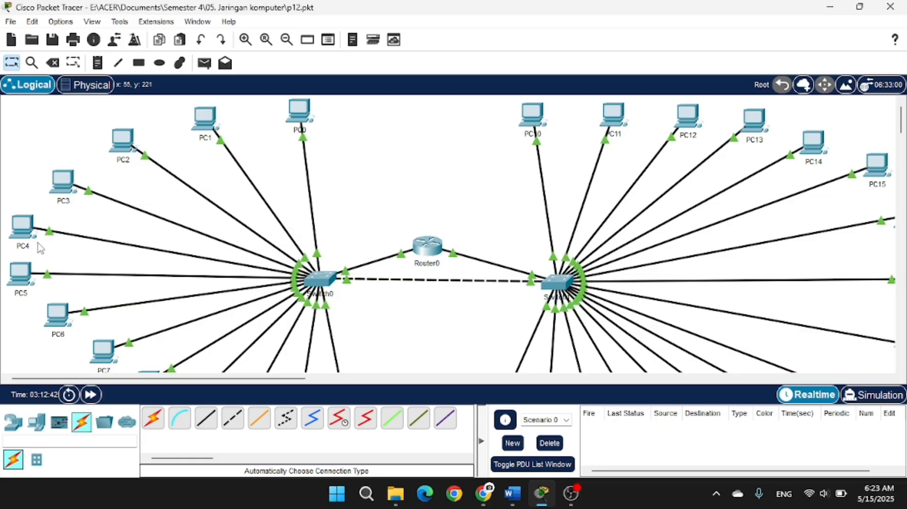
{"action": "scroll", "coordinate": [40, 248], "scroll_direction": "down", "scroll_amount": 3}
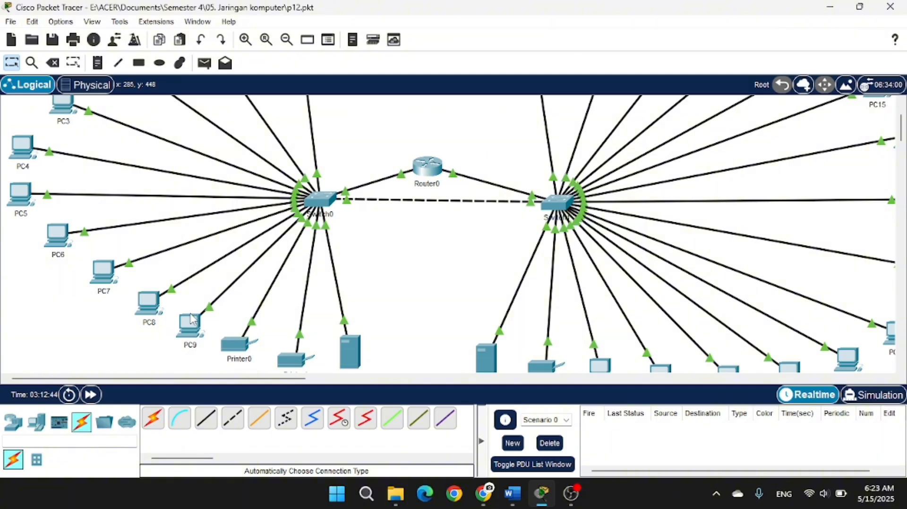
{"action": "scroll", "coordinate": [189, 319], "scroll_direction": "up", "scroll_amount": 3}
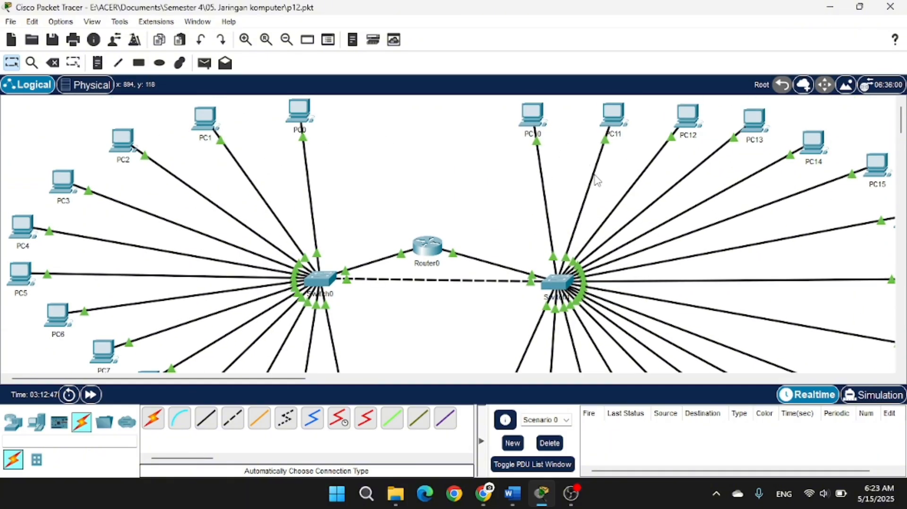
{"action": "scroll", "coordinate": [596, 179], "scroll_direction": "down", "scroll_amount": 6}
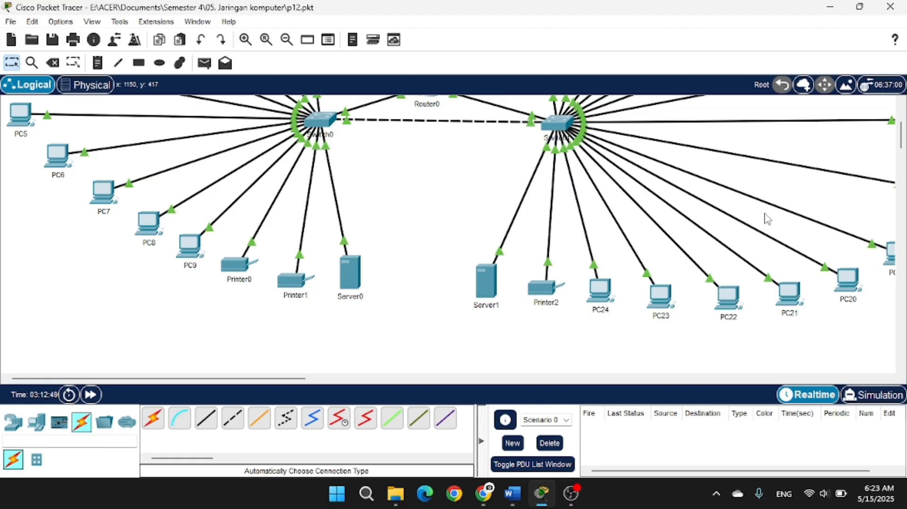
{"action": "scroll", "coordinate": [766, 219], "scroll_direction": "up", "scroll_amount": 6}
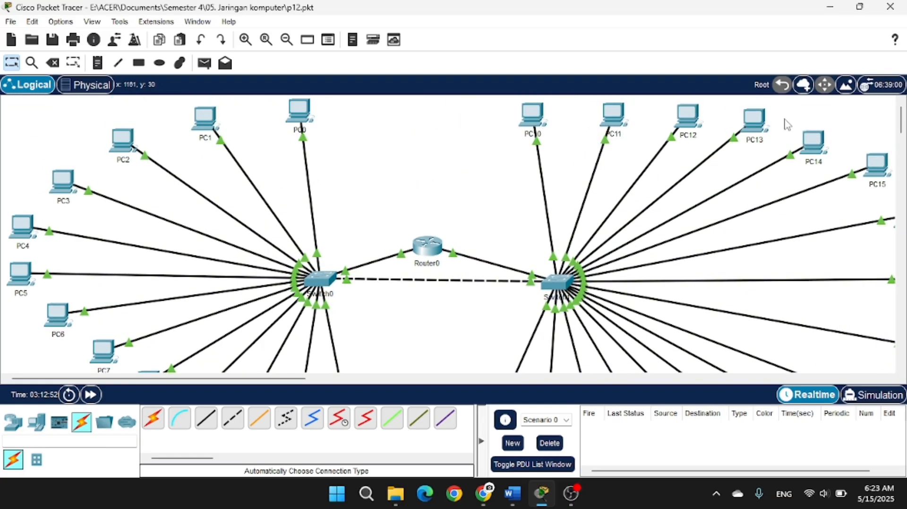
{"action": "scroll", "coordinate": [880, 188], "scroll_direction": "down", "scroll_amount": 6}
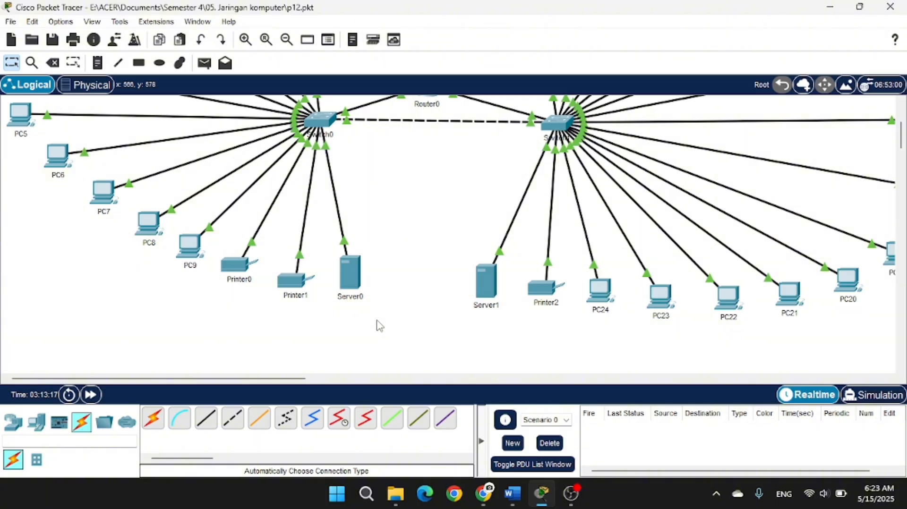
{"action": "scroll", "coordinate": [411, 236], "scroll_direction": "up", "scroll_amount": 5}
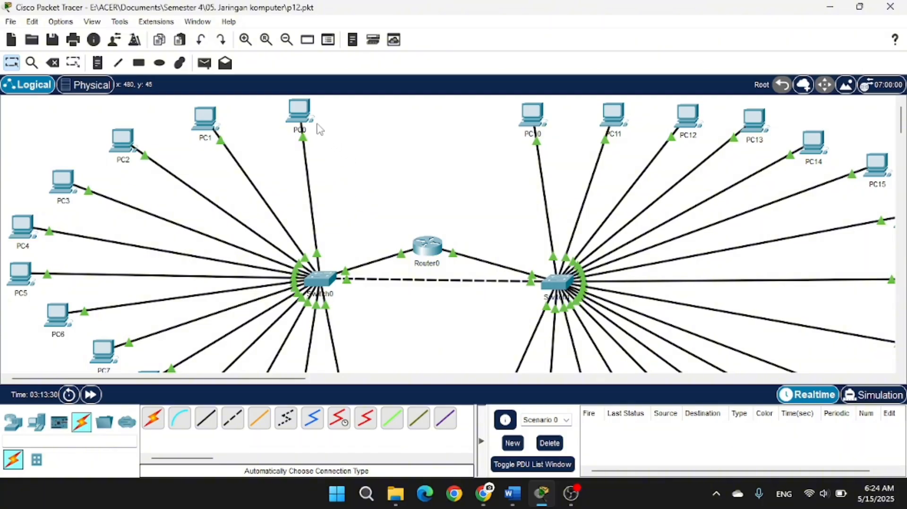
- Check the IPv4 address and default gateway in PC0's IP configuration and close its window
{"action": "mouse_move", "coordinate": [302, 114]}
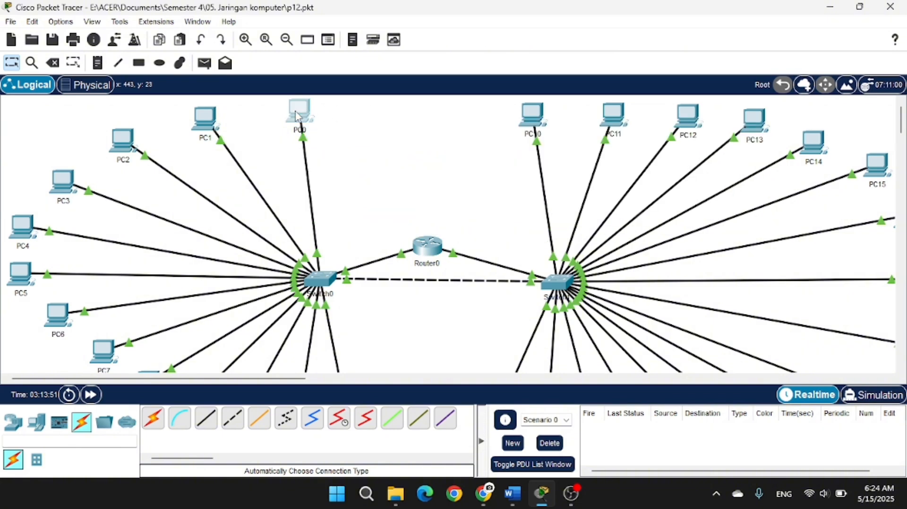
{"action": "left_click", "coordinate": [298, 115]}
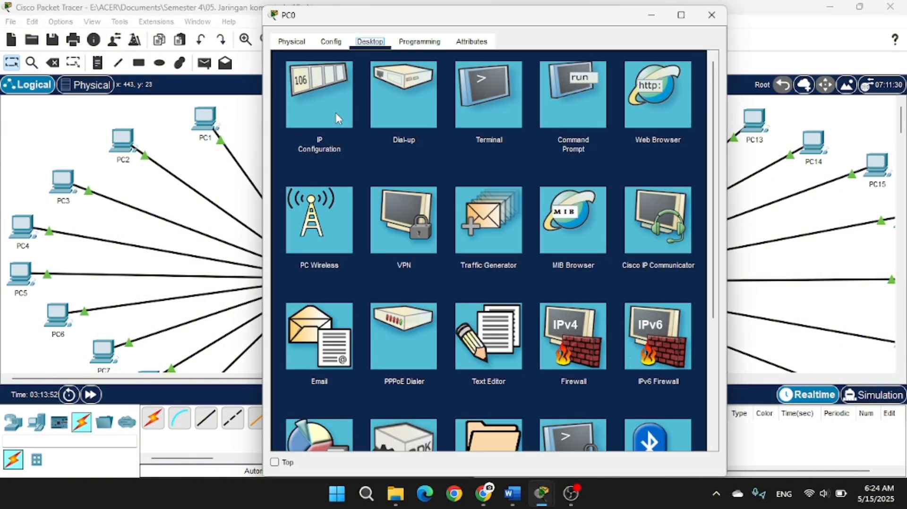
{"action": "left_click", "coordinate": [336, 90]}
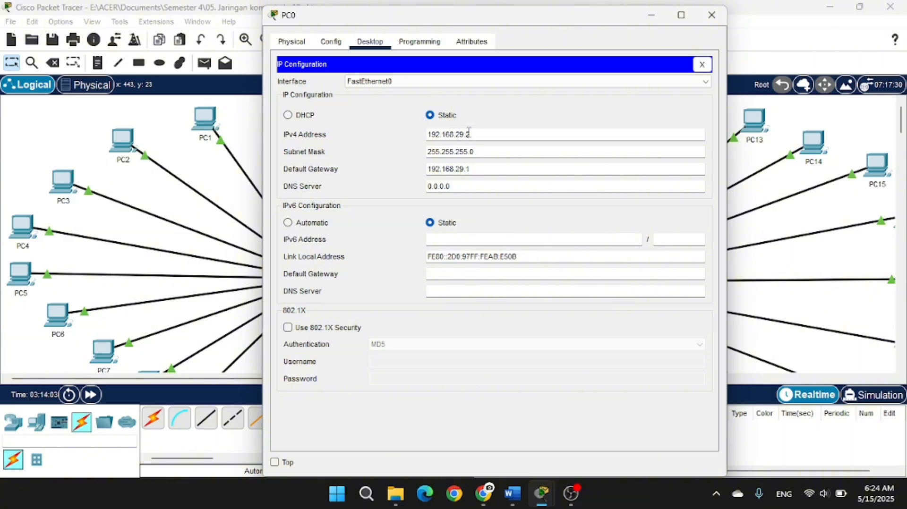
{"action": "mouse_move", "coordinate": [430, 135]}
{"action": "left_mouse_down"}
{"action": "mouse_move", "coordinate": [482, 135]}
{"action": "mouse_move", "coordinate": [415, 135]}
{"action": "mouse_move", "coordinate": [442, 135]}
{"action": "left_mouse_up"}
{"action": "left_click", "coordinate": [440, 135]}
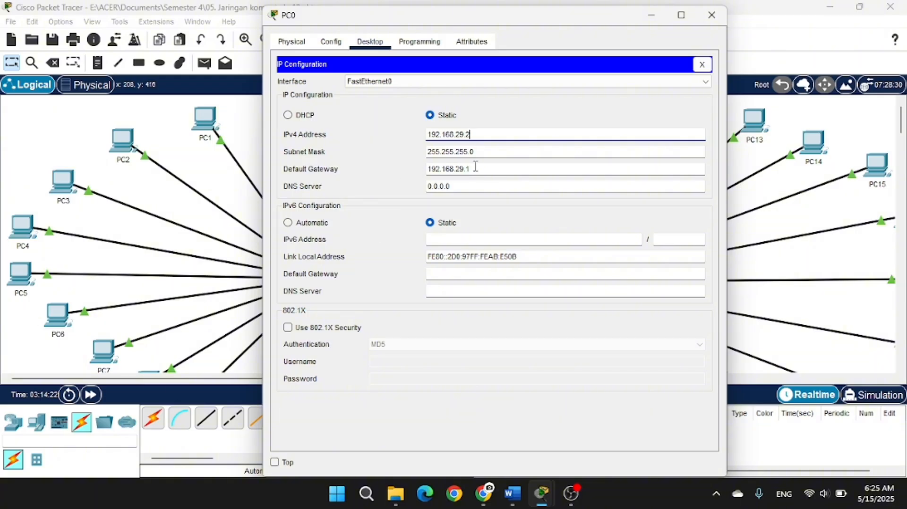
{"action": "left_click_drag", "start_coordinate": [478, 170], "coordinate": [420, 171]}
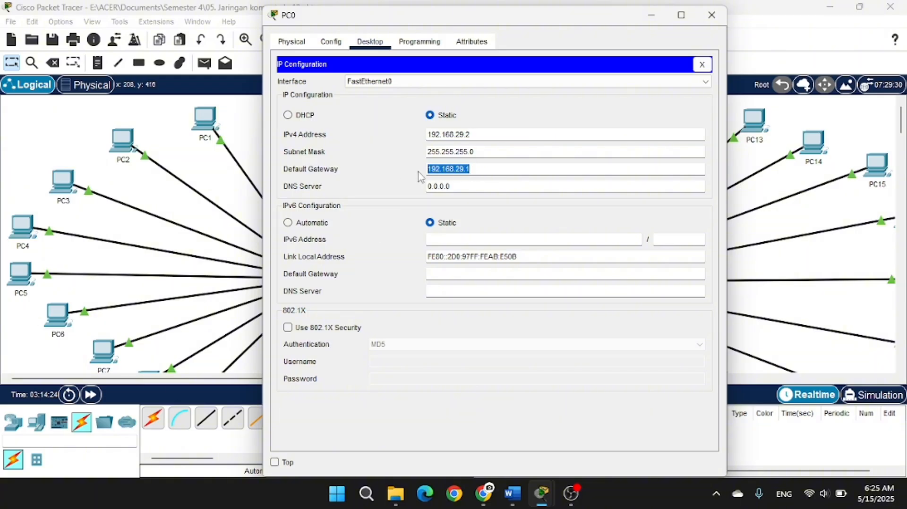
{"action": "left_click", "coordinate": [480, 170]}
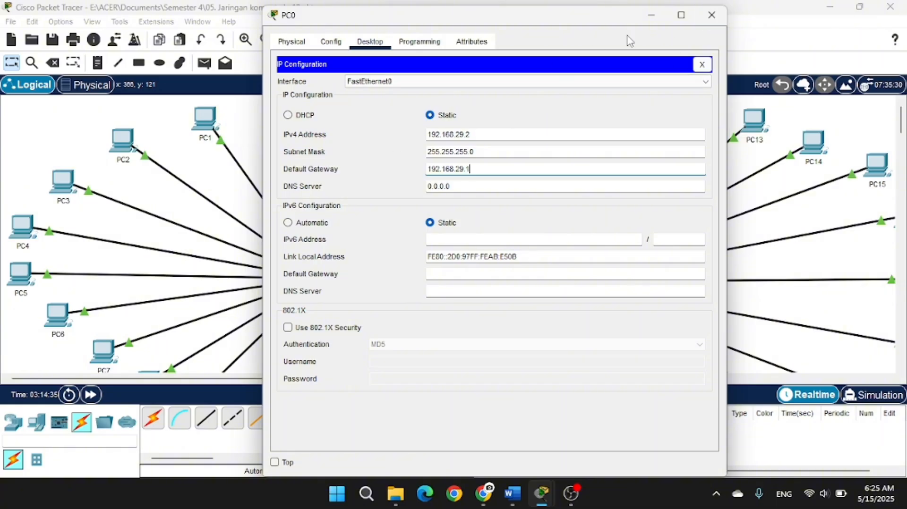
{"action": "left_click", "coordinate": [712, 15]}
- Inspect Printer0's default gateway and its FastEthernet0 IP configuration
{"action": "scroll", "coordinate": [303, 177], "scroll_direction": "down", "scroll_amount": 3}
{"action": "scroll", "coordinate": [303, 177], "scroll_direction": "down", "scroll_amount": 3}
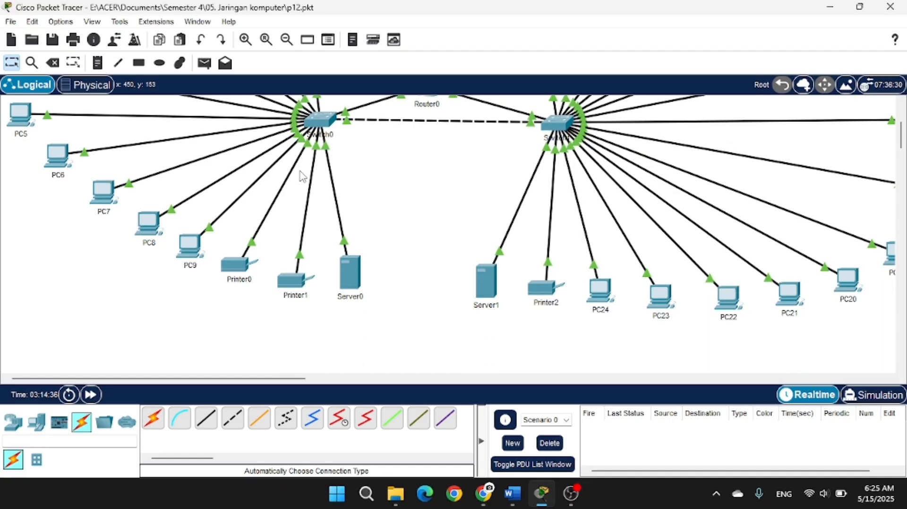
{"action": "left_click", "coordinate": [243, 263]}
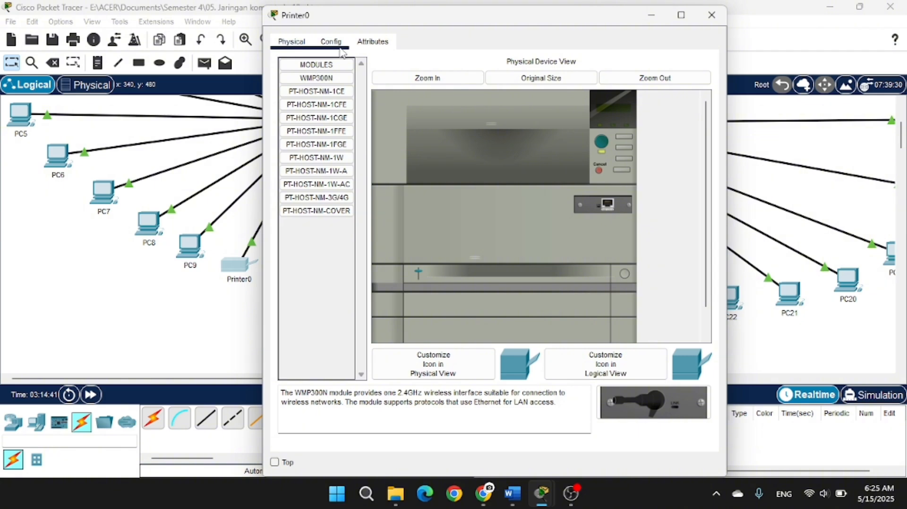
{"action": "left_click", "coordinate": [341, 44]}
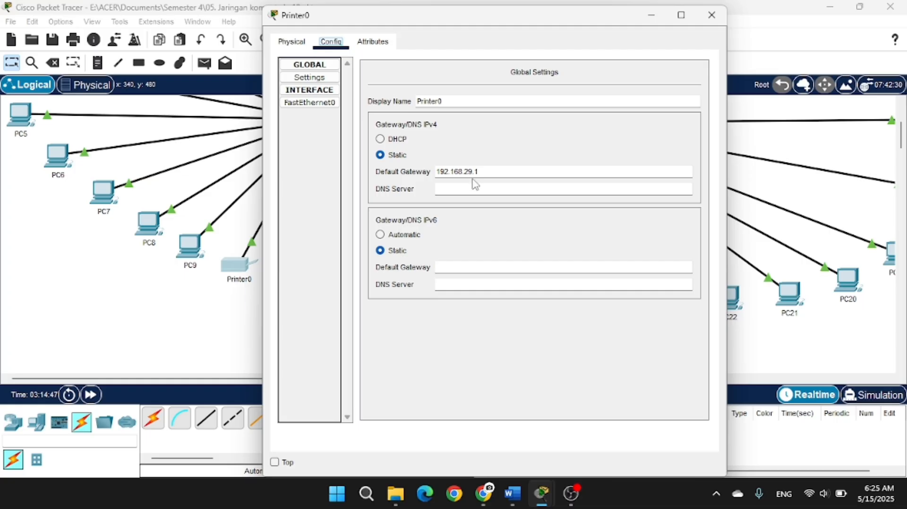
{"action": "left_click", "coordinate": [323, 108]}
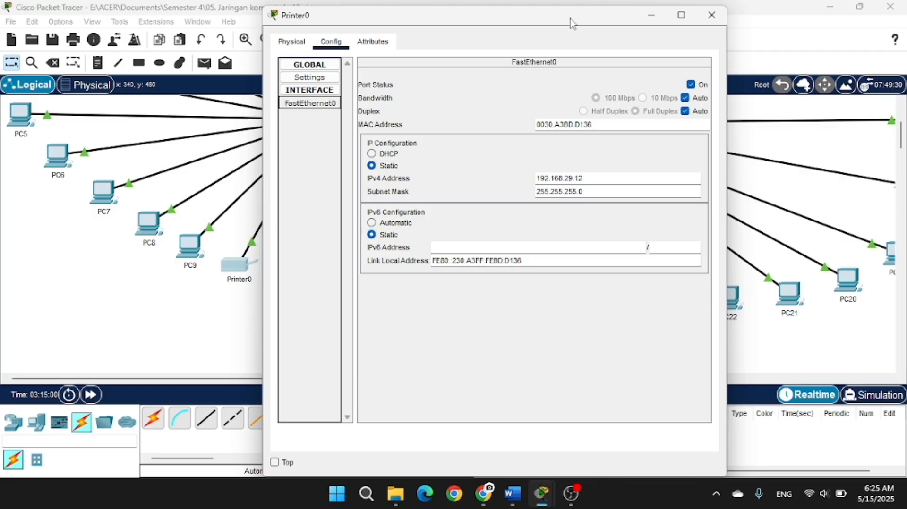
- Close Printer0's window and look over the PCs, printers and server connected to Switch0
{"action": "left_click_drag", "start_coordinate": [571, 24], "coordinate": [700, 24]}
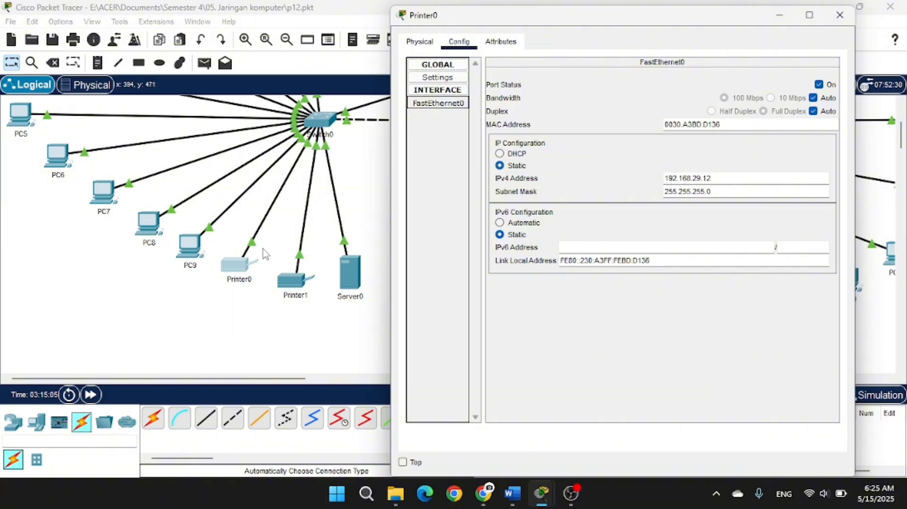
{"action": "left_click", "coordinate": [840, 15]}
{"action": "scroll", "coordinate": [344, 256], "scroll_direction": "up", "scroll_amount": 3}
{"action": "scroll", "coordinate": [344, 255], "scroll_direction": "up", "scroll_amount": 1}
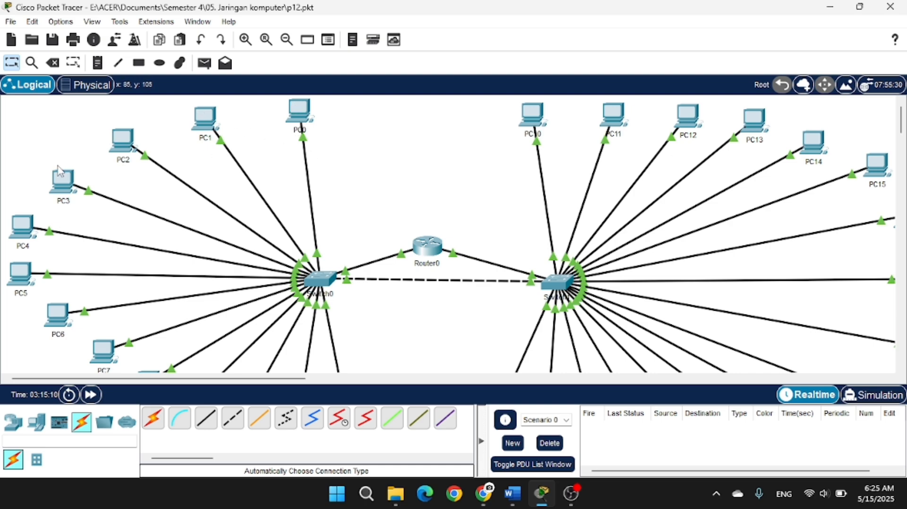
{"action": "scroll", "coordinate": [56, 291], "scroll_direction": "down", "scroll_amount": 2}
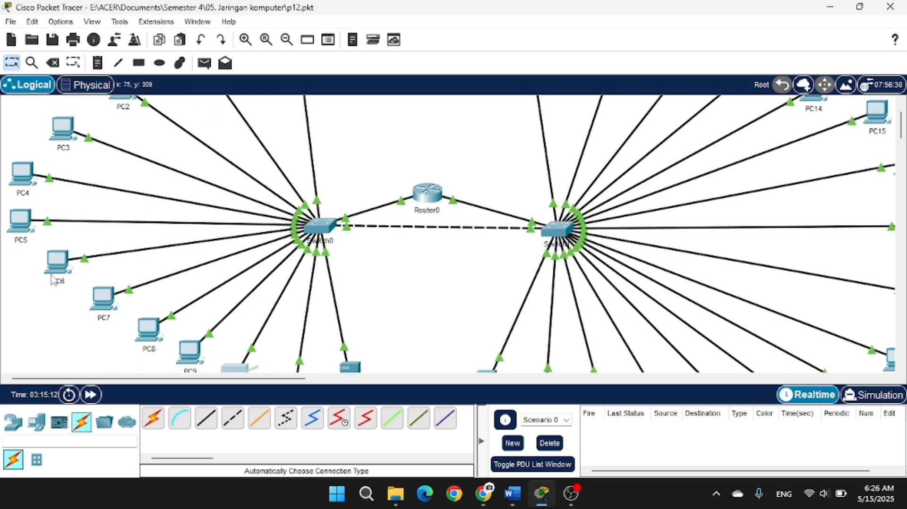
{"action": "scroll", "coordinate": [146, 342], "scroll_direction": "down", "scroll_amount": 2}
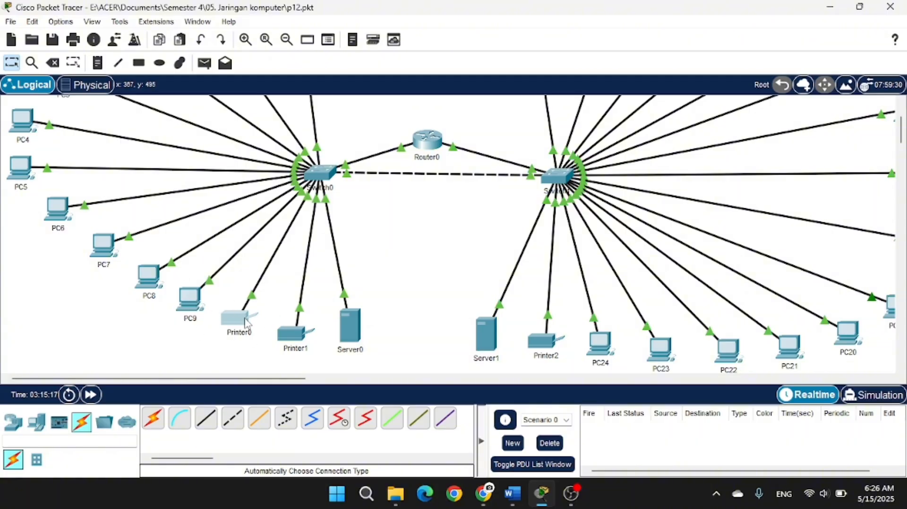
{"action": "mouse_move", "coordinate": [246, 324]}
{"action": "scroll", "coordinate": [520, 284], "scroll_direction": "up", "scroll_amount": 3}
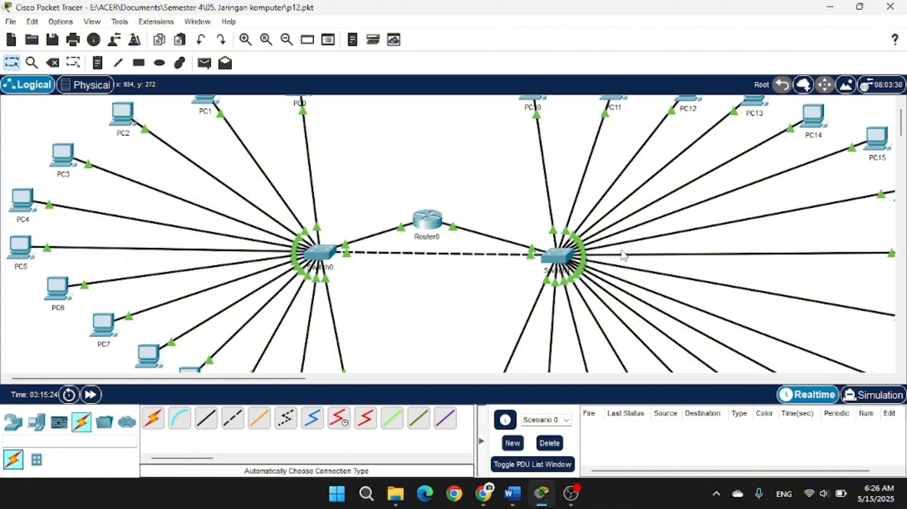
- Open the IP configuration of PC10 on the second floor
{"action": "scroll", "coordinate": [623, 256], "scroll_direction": "up", "scroll_amount": 1}
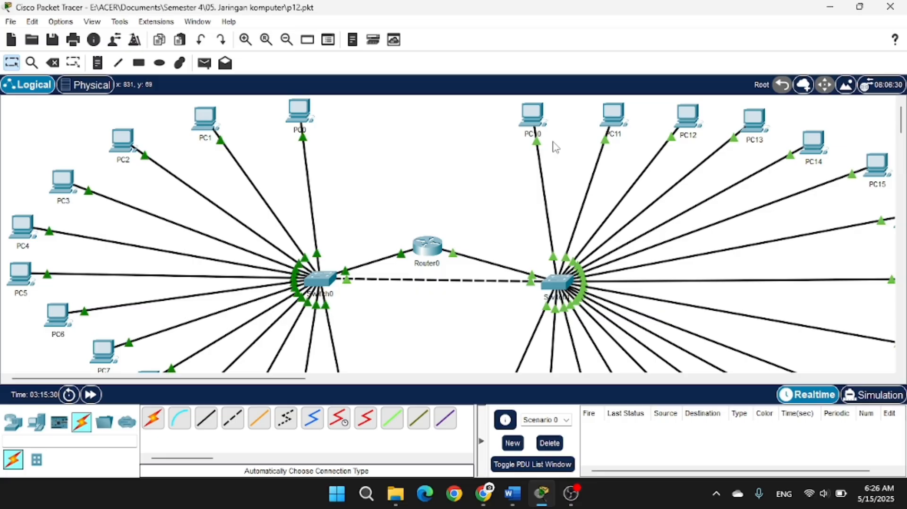
{"action": "mouse_move", "coordinate": [539, 123]}
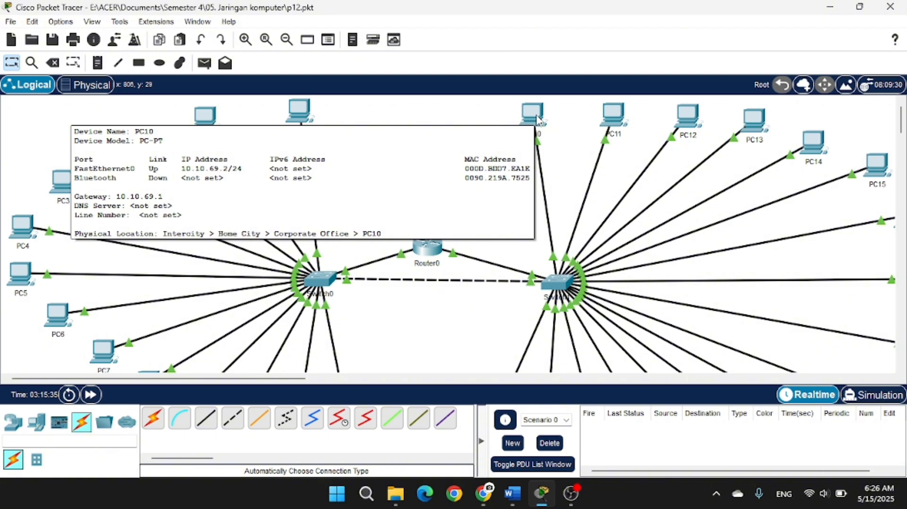
{"action": "left_click", "coordinate": [537, 117]}
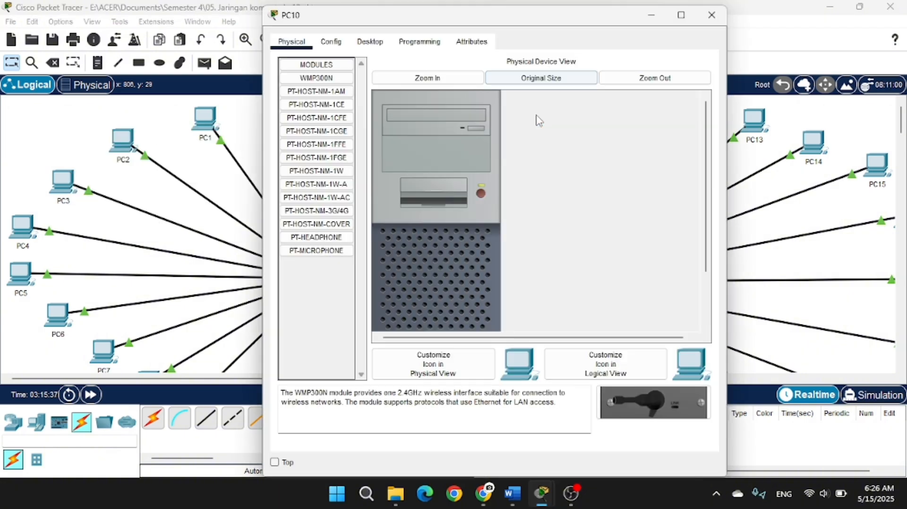
{"action": "left_click", "coordinate": [377, 45]}
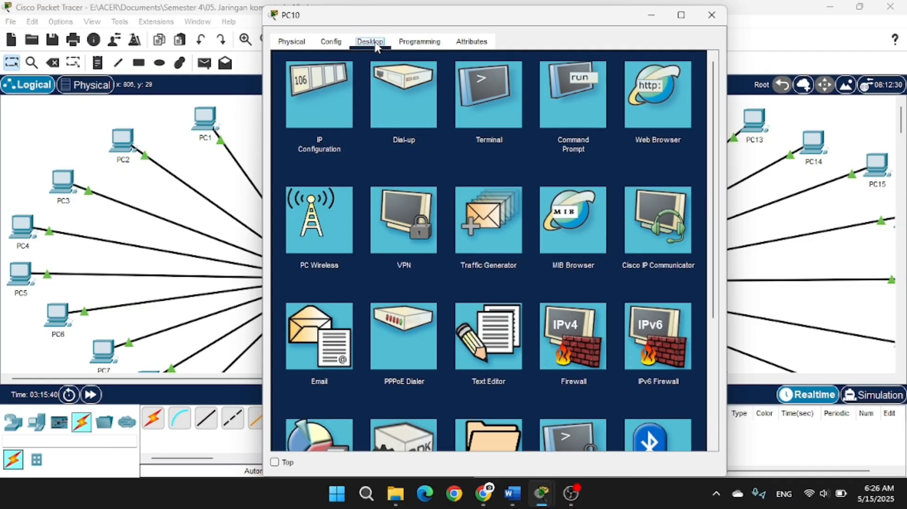
{"action": "left_click", "coordinate": [333, 92]}
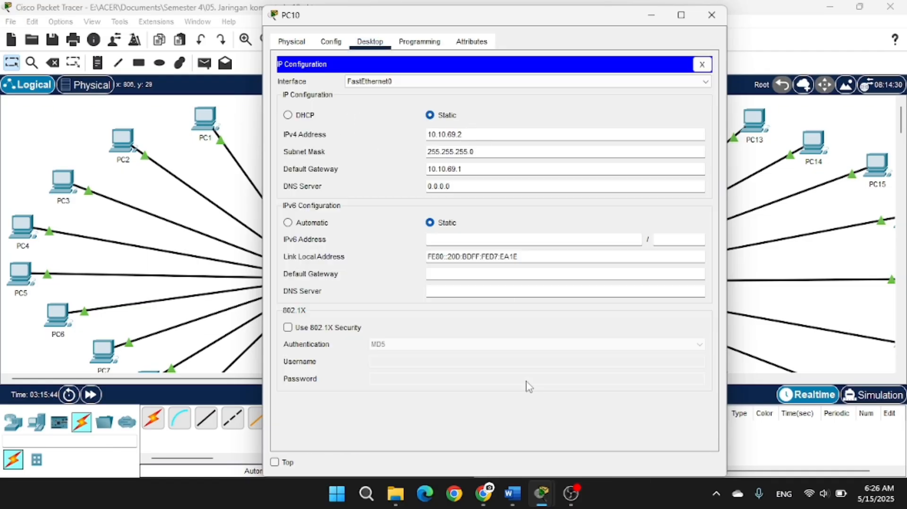
- Switch to Word to read the IT division's VLAN ID and IP range in the division table, and return to Cisco Packet Tracer
{"action": "mouse_move", "coordinate": [518, 489]}
{"action": "left_click", "coordinate": [559, 413]}
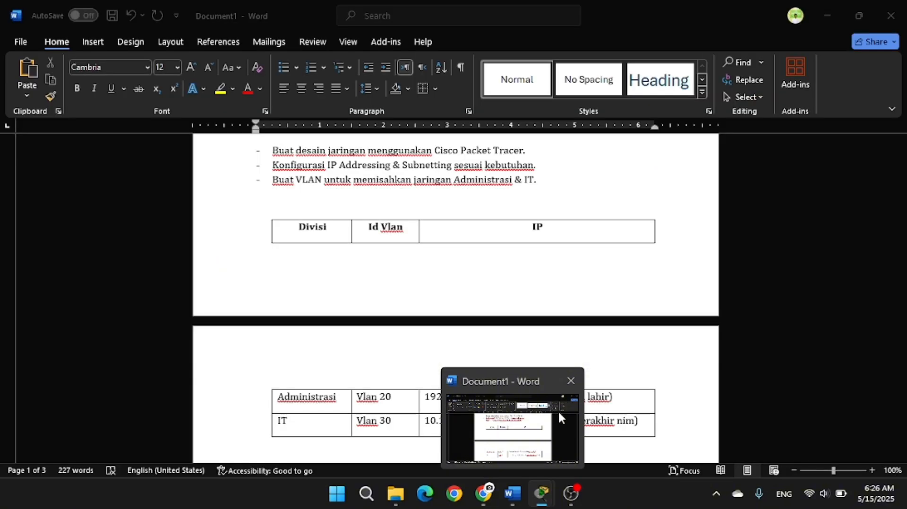
{"action": "scroll", "coordinate": [451, 359], "scroll_direction": "down", "scroll_amount": 3}
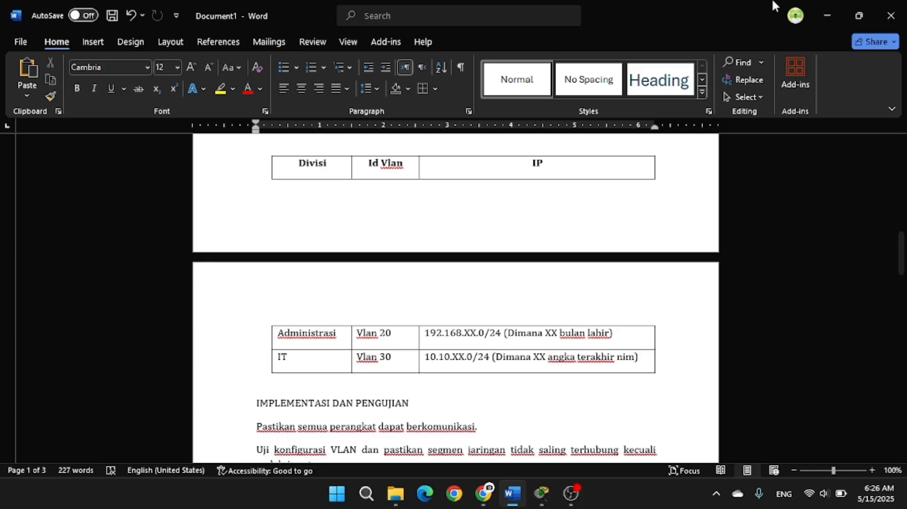
{"action": "left_click", "coordinate": [828, 3]}
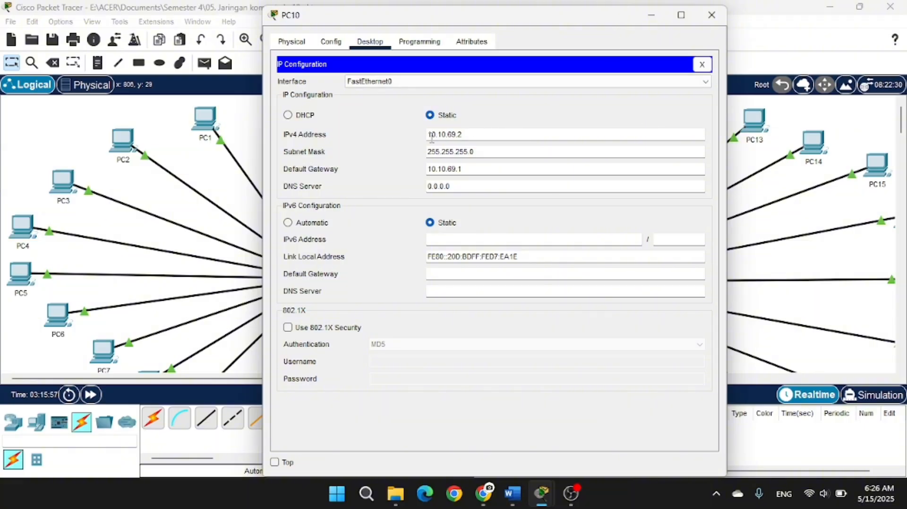
- Check PC10's IPv4 address against the IT range and close its window
{"action": "left_click_drag", "start_coordinate": [428, 135], "coordinate": [461, 134]}
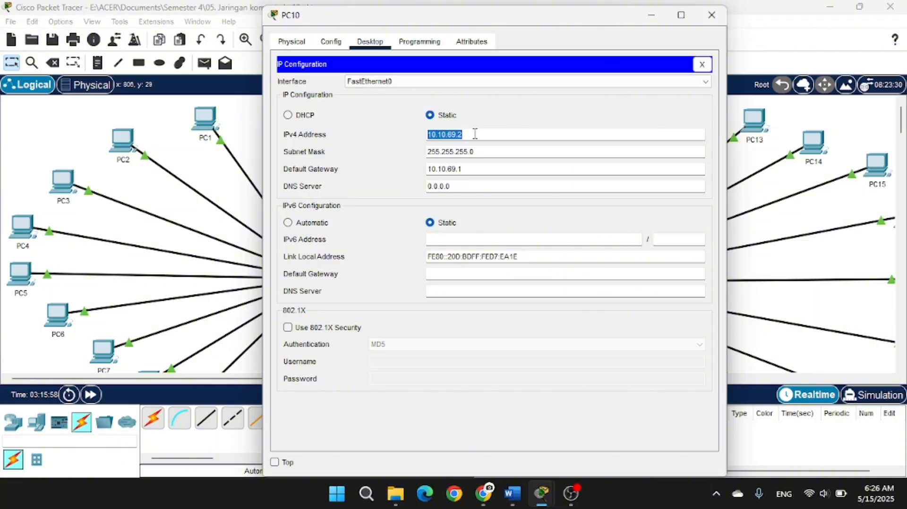
{"action": "left_click", "coordinate": [472, 135]}
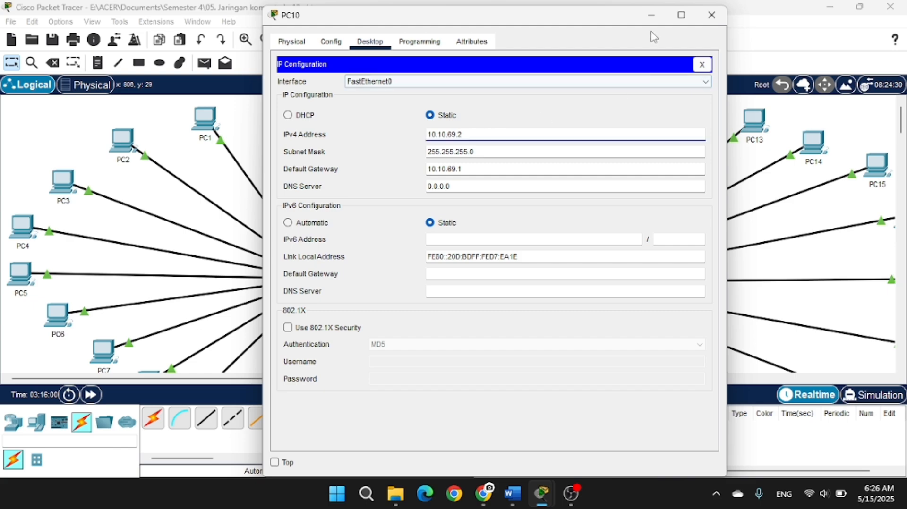
{"action": "left_click_drag", "start_coordinate": [590, 19], "coordinate": [441, 19]}
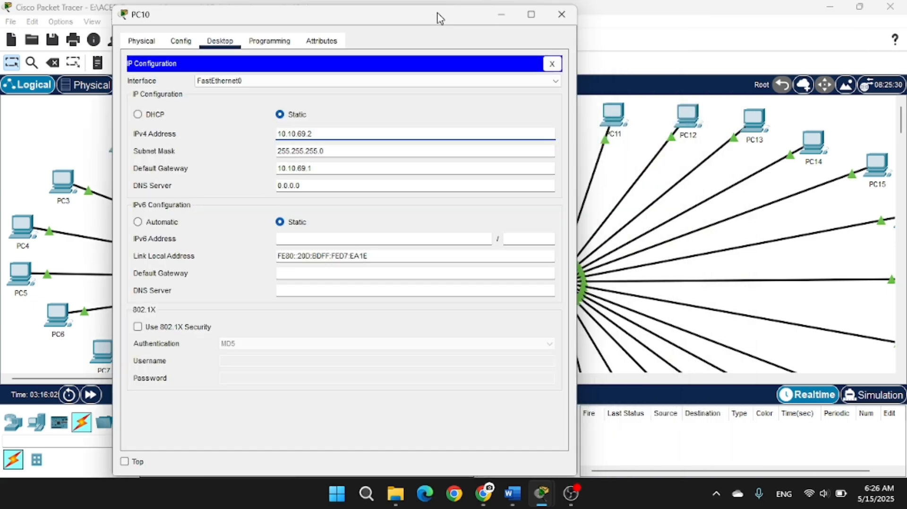
{"action": "left_click", "coordinate": [554, 22]}
- Examine the second-floor devices from PC10 to PC24, along with Printer2 and Server1, and return to the view of both switches
{"action": "scroll", "coordinate": [575, 142], "scroll_direction": "down", "scroll_amount": 5}
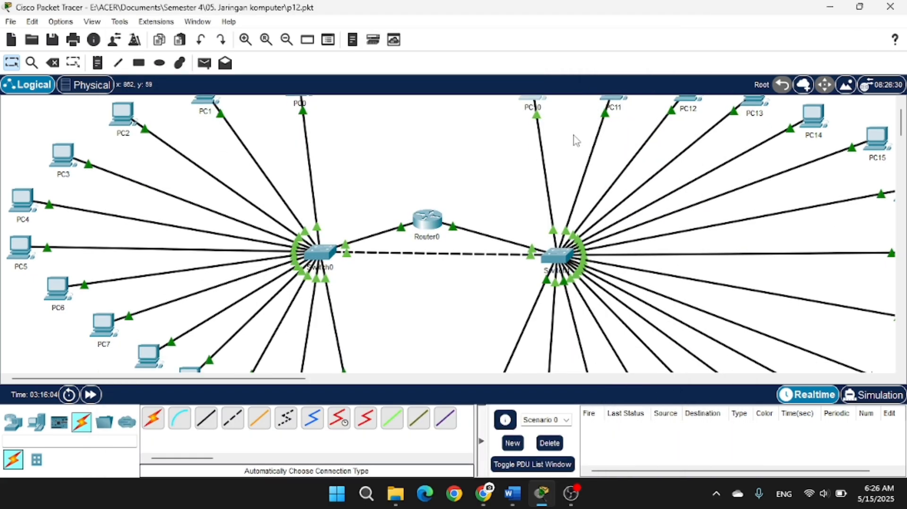
{"action": "scroll", "coordinate": [779, 213], "scroll_direction": "right", "scroll_amount": 15}
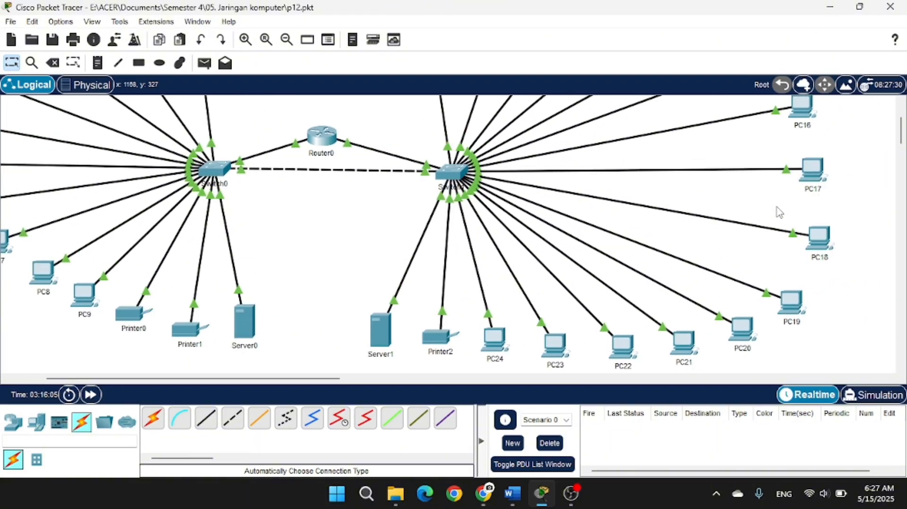
{"action": "scroll", "coordinate": [779, 212], "scroll_direction": "left", "scroll_amount": 5}
{"action": "scroll", "coordinate": [779, 213], "scroll_direction": "left", "scroll_amount": 1}
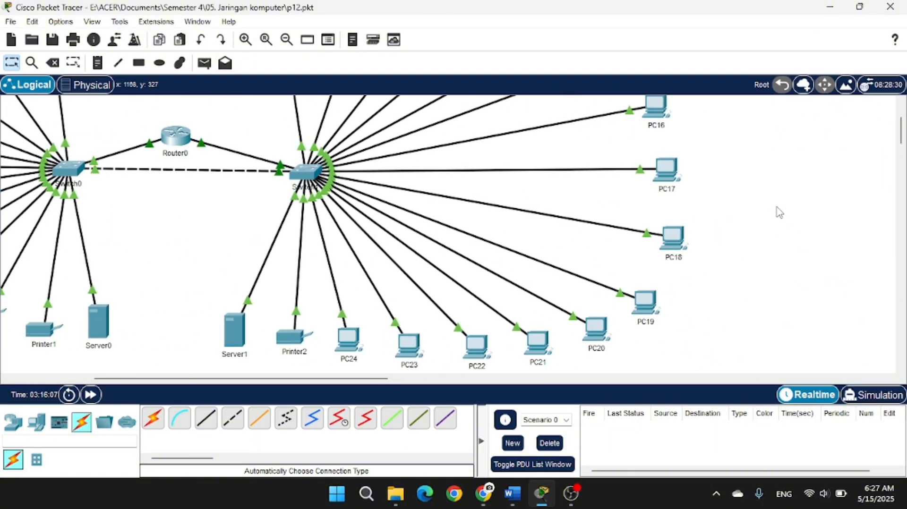
{"action": "scroll", "coordinate": [779, 213], "scroll_direction": "down", "scroll_amount": 1}
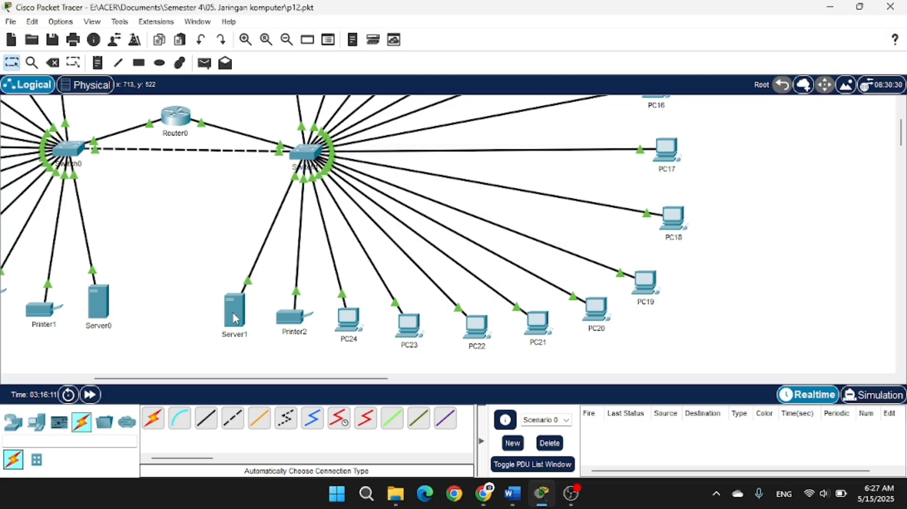
{"action": "scroll", "coordinate": [506, 283], "scroll_direction": "up", "scroll_amount": 6}
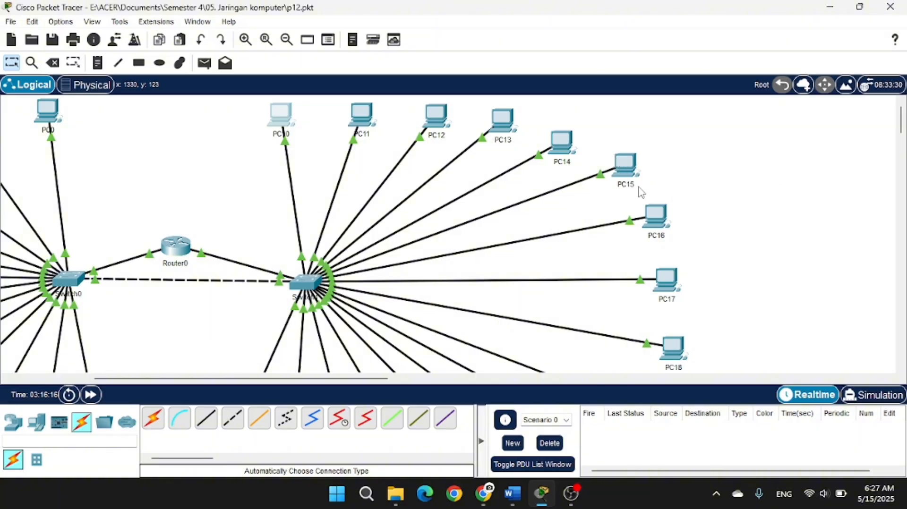
{"action": "scroll", "coordinate": [668, 237], "scroll_direction": "down", "scroll_amount": 6}
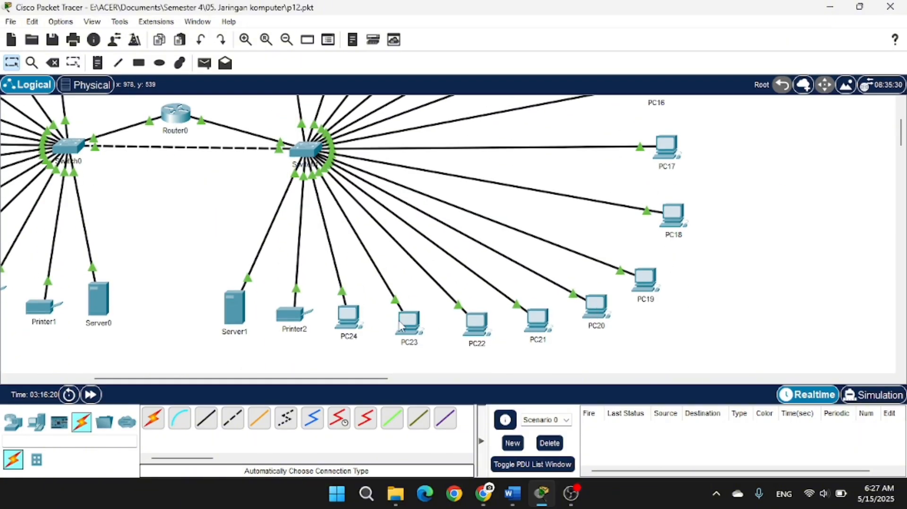
{"action": "mouse_move", "coordinate": [282, 300]}
{"action": "scroll", "coordinate": [454, 270], "scroll_direction": "left", "scroll_amount": 10}
{"action": "scroll", "coordinate": [456, 268], "scroll_direction": "up", "scroll_amount": 1}
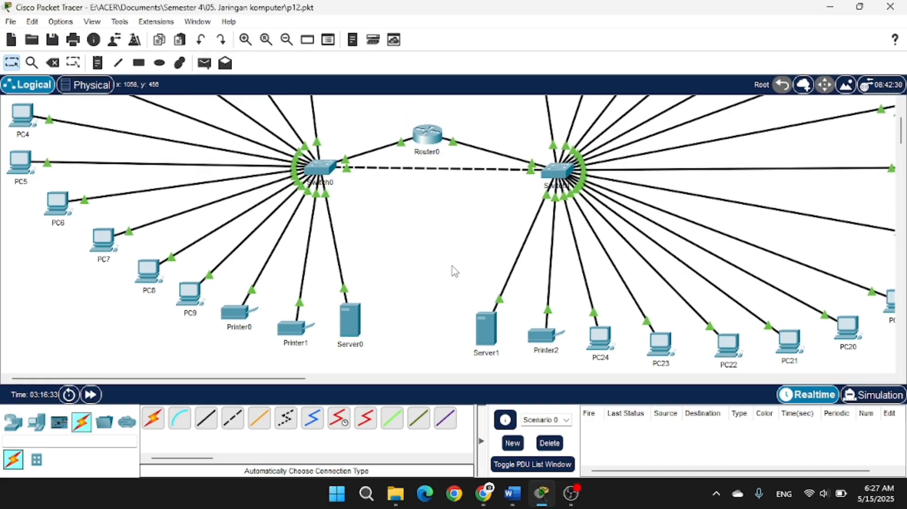
- Open Switch0's configuration and read through its equivalent IOS commands log
{"action": "left_click", "coordinate": [315, 167]}
{"action": "left_click", "coordinate": [331, 43]}
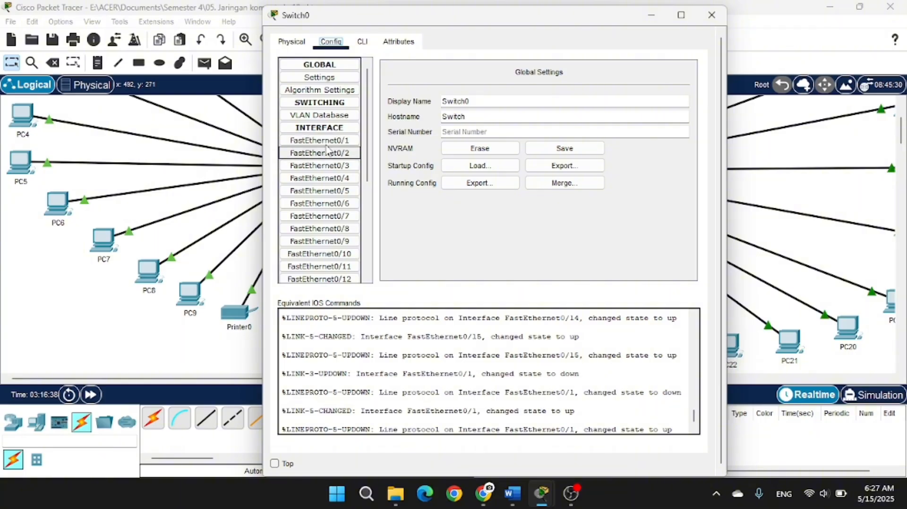
{"action": "scroll", "coordinate": [340, 374], "scroll_direction": "up", "scroll_amount": 10}
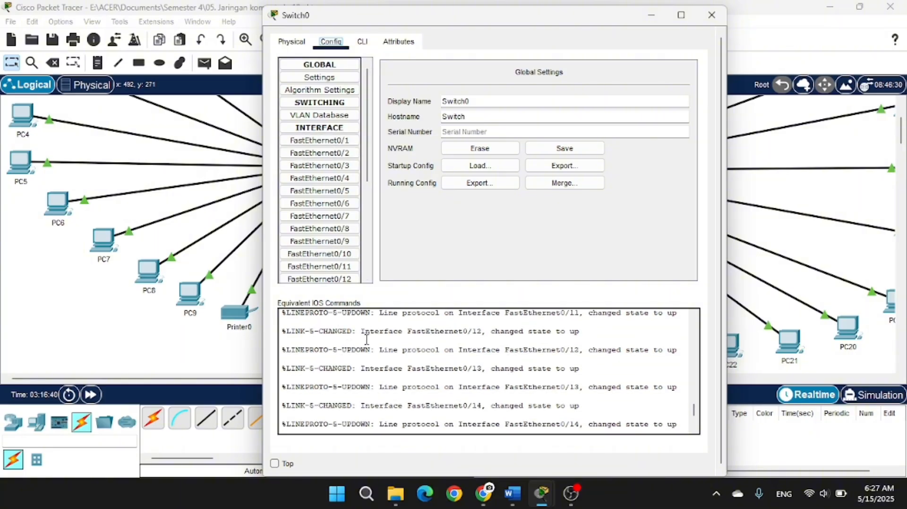
{"action": "scroll", "coordinate": [388, 352], "scroll_direction": "up", "scroll_amount": 10}
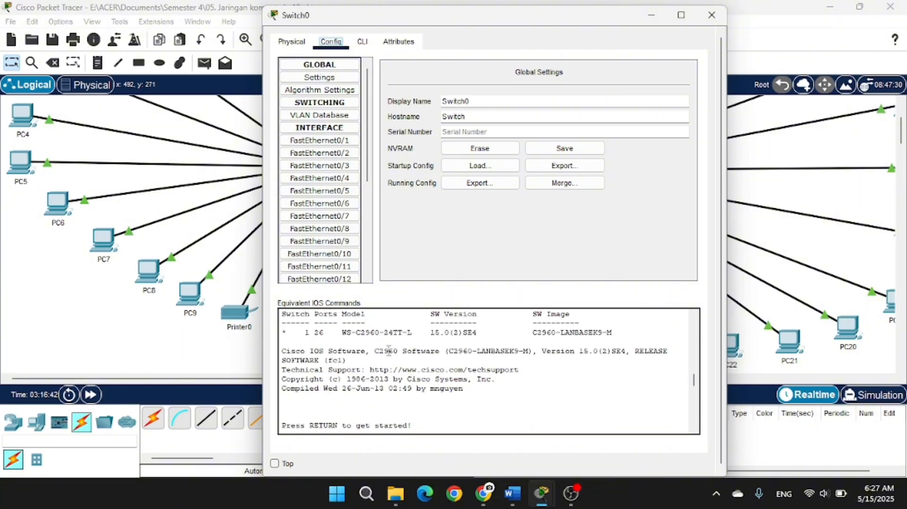
{"action": "scroll", "coordinate": [390, 350], "scroll_direction": "up", "scroll_amount": 4}
{"action": "scroll", "coordinate": [390, 350], "scroll_direction": "down", "scroll_amount": 5}
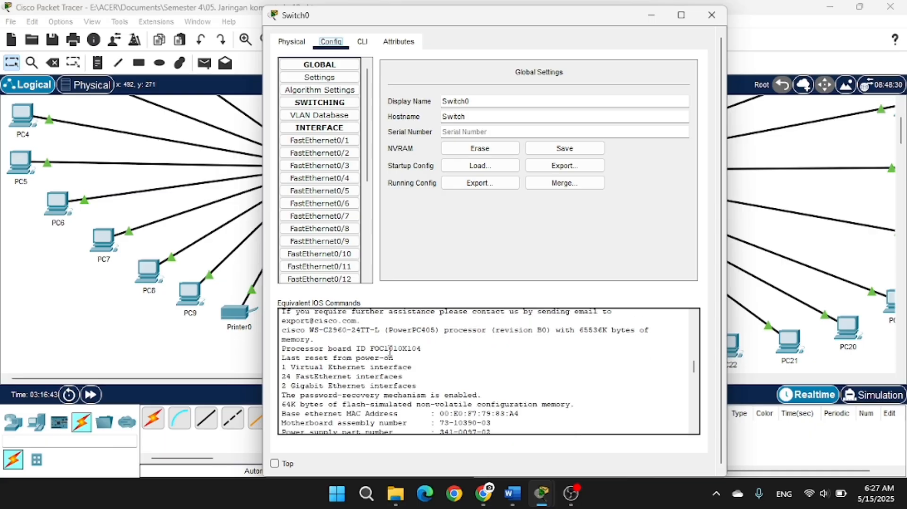
{"action": "scroll", "coordinate": [391, 351], "scroll_direction": "up", "scroll_amount": 8}
{"action": "scroll", "coordinate": [390, 351], "scroll_direction": "down", "scroll_amount": 5}
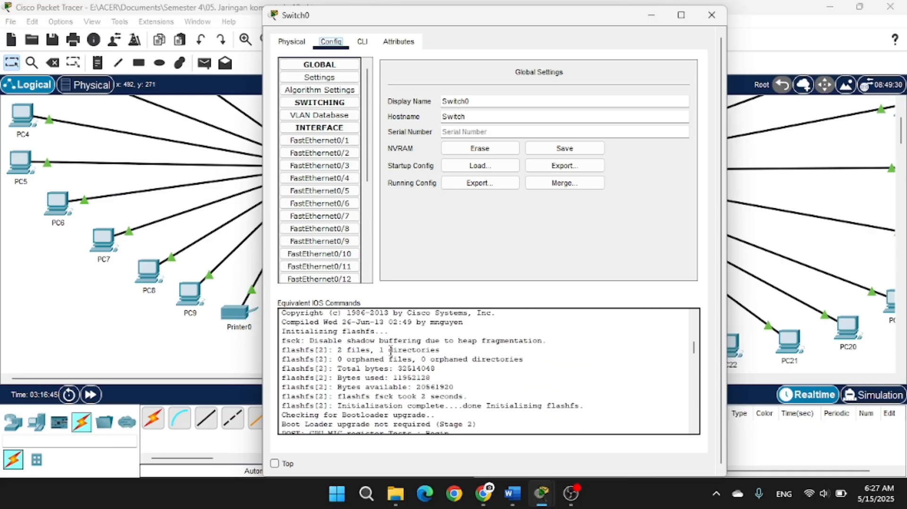
{"action": "scroll", "coordinate": [391, 351], "scroll_direction": "up", "scroll_amount": 6}
{"action": "scroll", "coordinate": [390, 351], "scroll_direction": "down", "scroll_amount": 8}
{"action": "scroll", "coordinate": [391, 350], "scroll_direction": "up", "scroll_amount": 11}
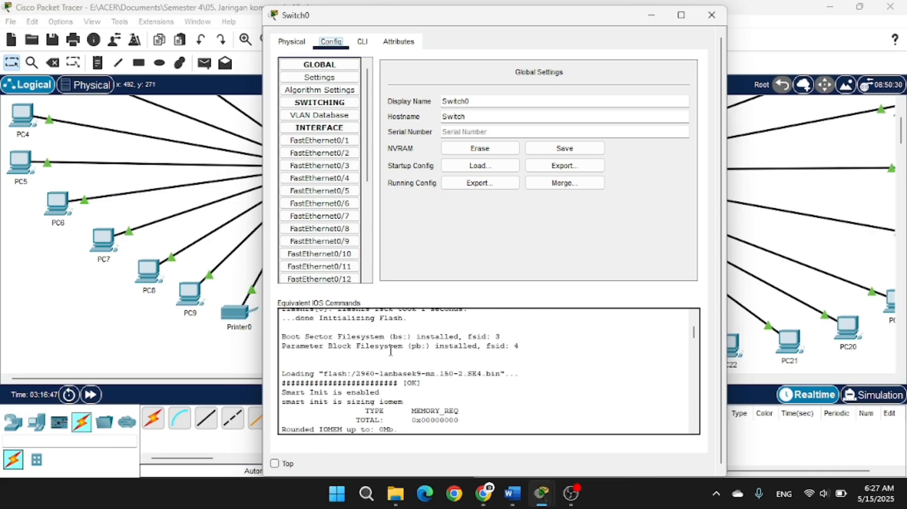
{"action": "scroll", "coordinate": [391, 351], "scroll_direction": "down", "scroll_amount": 10}
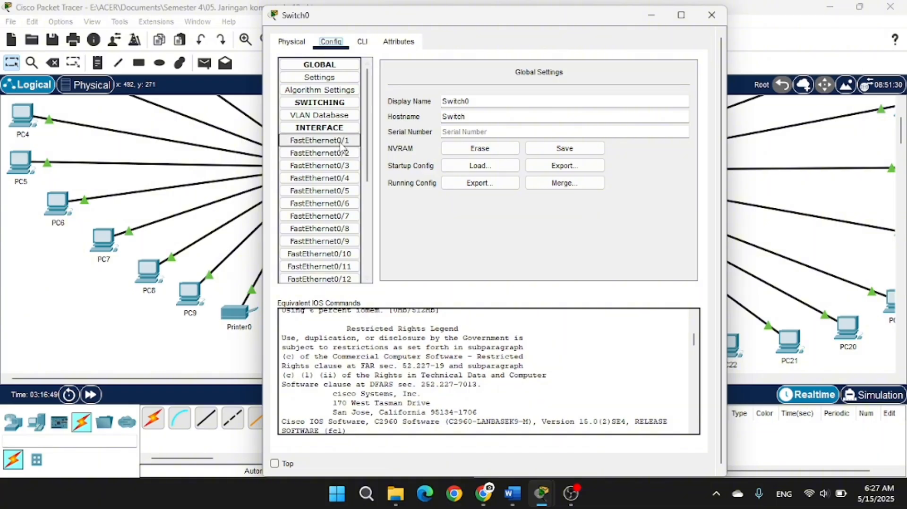
- Check Switch0's VLAN database against the Word brief, review FastEthernet0/2's VLAN assignment, and close the switch window
{"action": "left_click", "coordinate": [334, 118]}
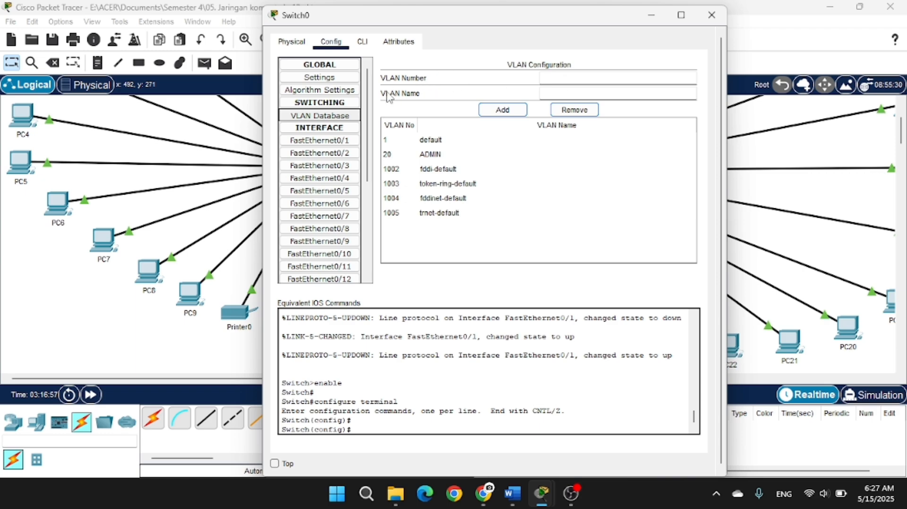
{"action": "mouse_move", "coordinate": [513, 494]}
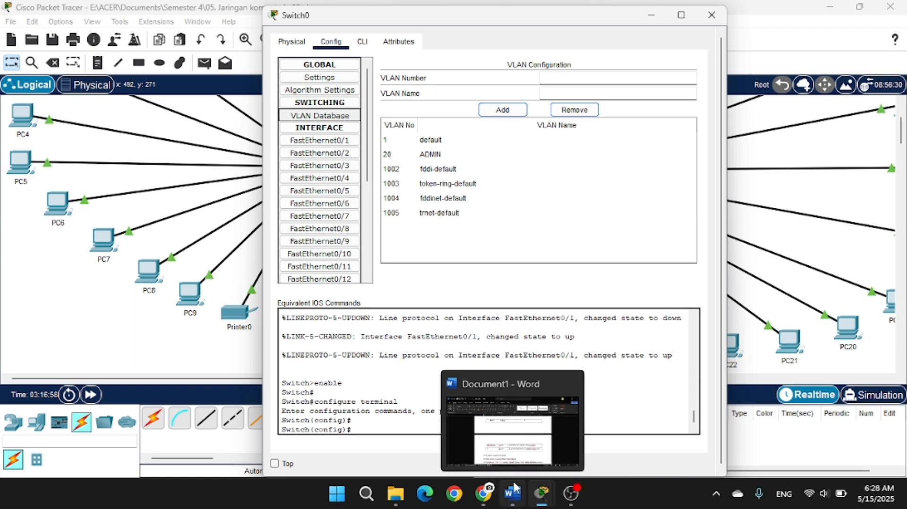
{"action": "mouse_move", "coordinate": [528, 449]}
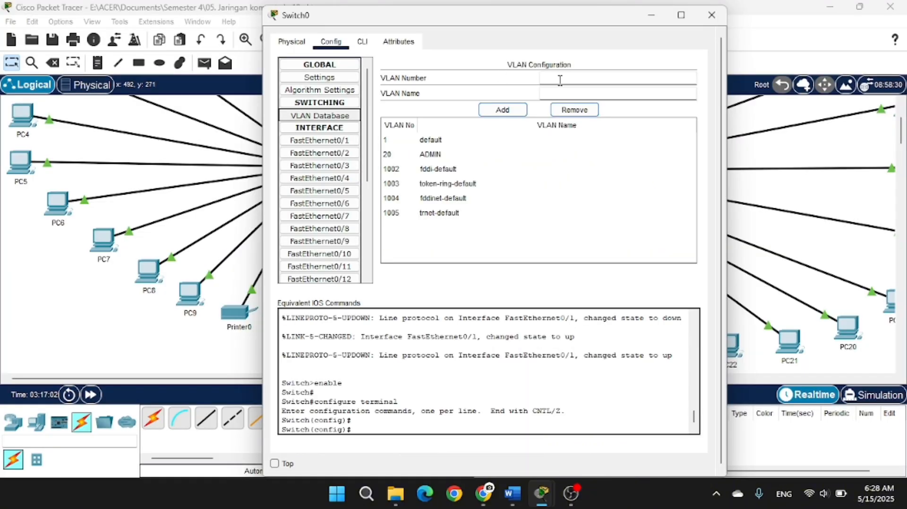
{"action": "left_click", "coordinate": [551, 77]}
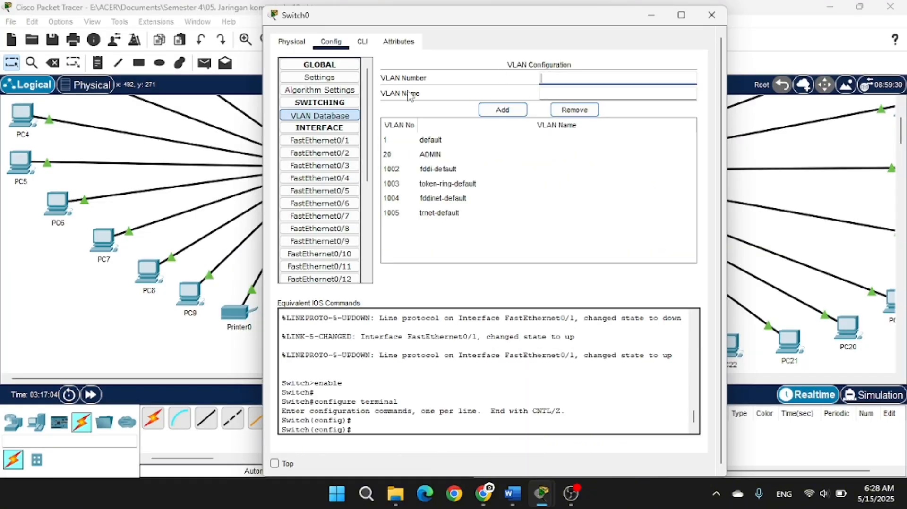
{"action": "mouse_move", "coordinate": [512, 494]}
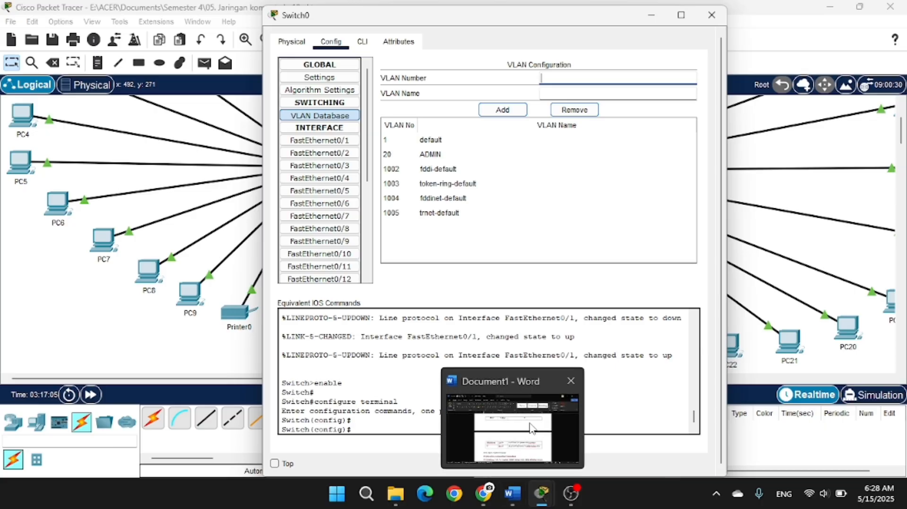
{"action": "mouse_move", "coordinate": [530, 428]}
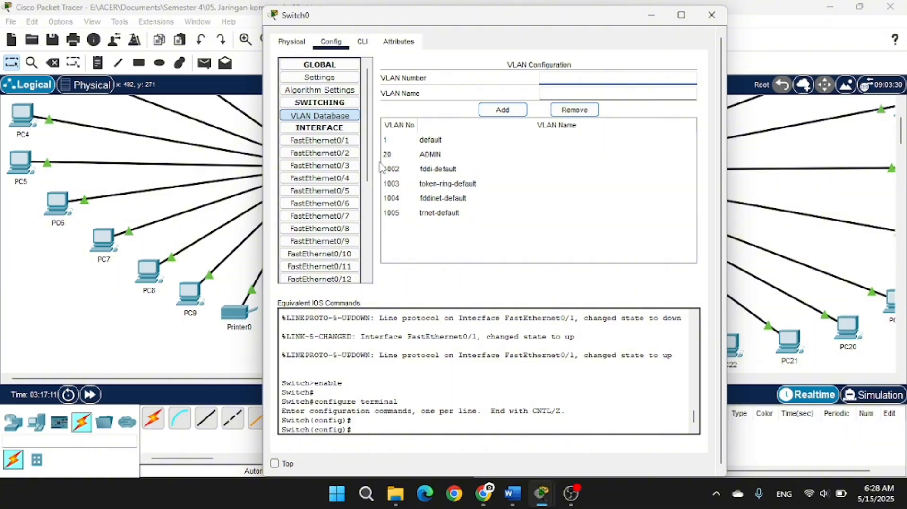
{"action": "left_click", "coordinate": [333, 153]}
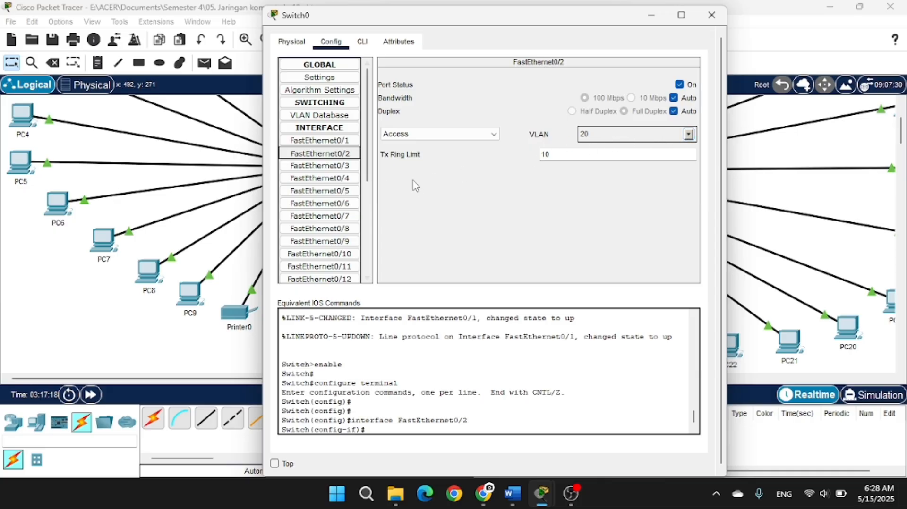
{"action": "left_click", "coordinate": [712, 16]}
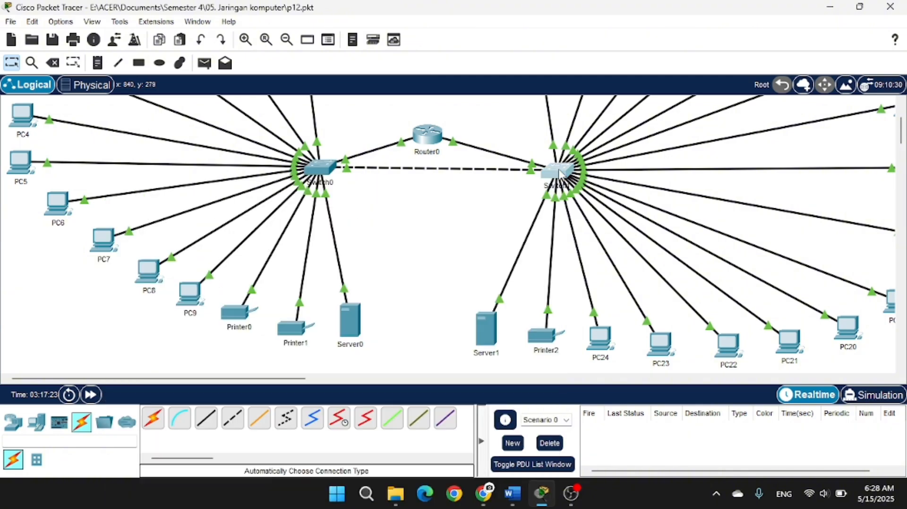
- Check Switch1's VLAN database and the VLAN assignment of its FastEthernet0/2 port, and close the switch window
{"action": "left_click", "coordinate": [561, 173]}
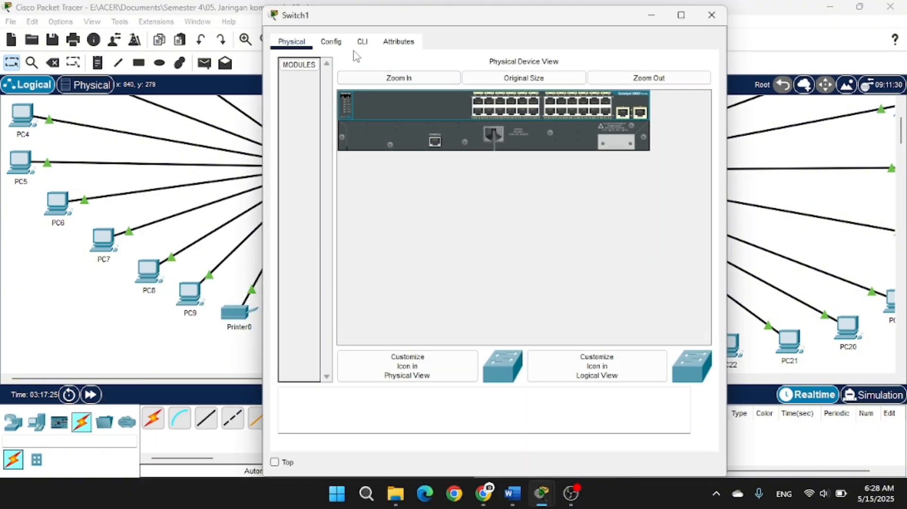
{"action": "left_click", "coordinate": [332, 43]}
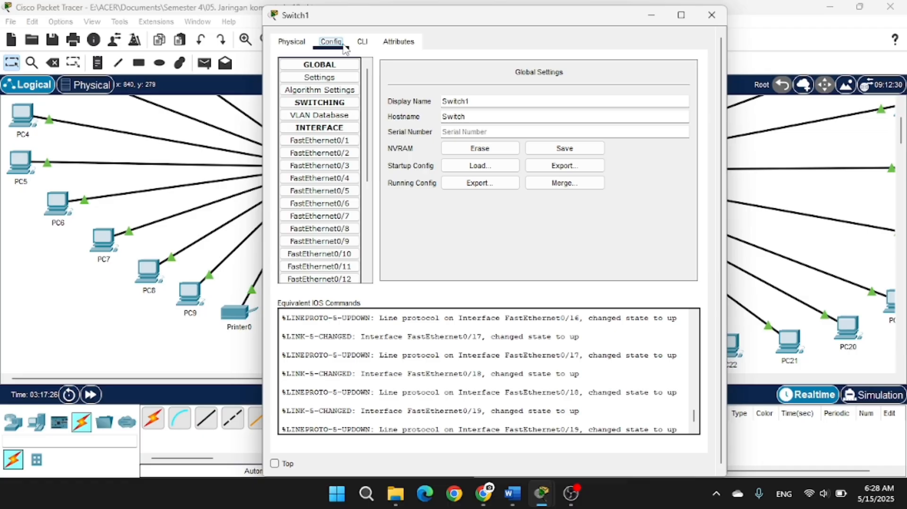
{"action": "left_click", "coordinate": [338, 117]}
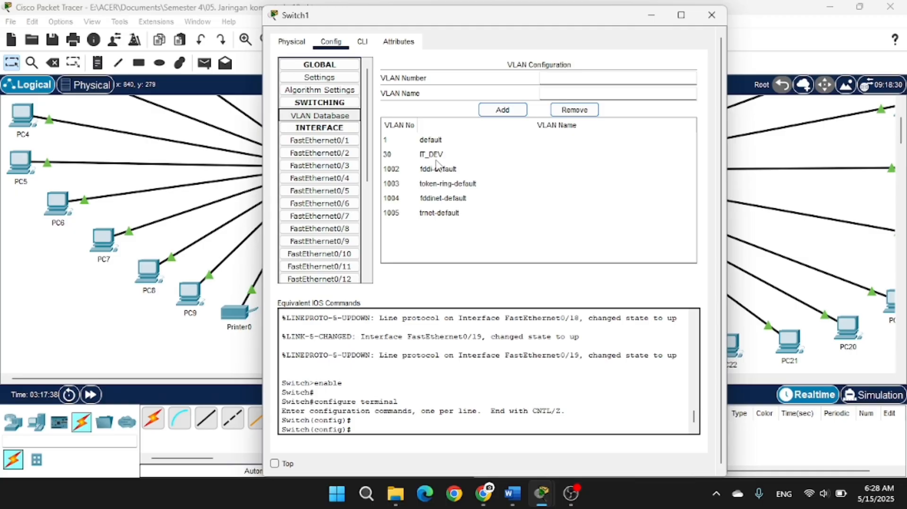
{"action": "left_click", "coordinate": [338, 152]}
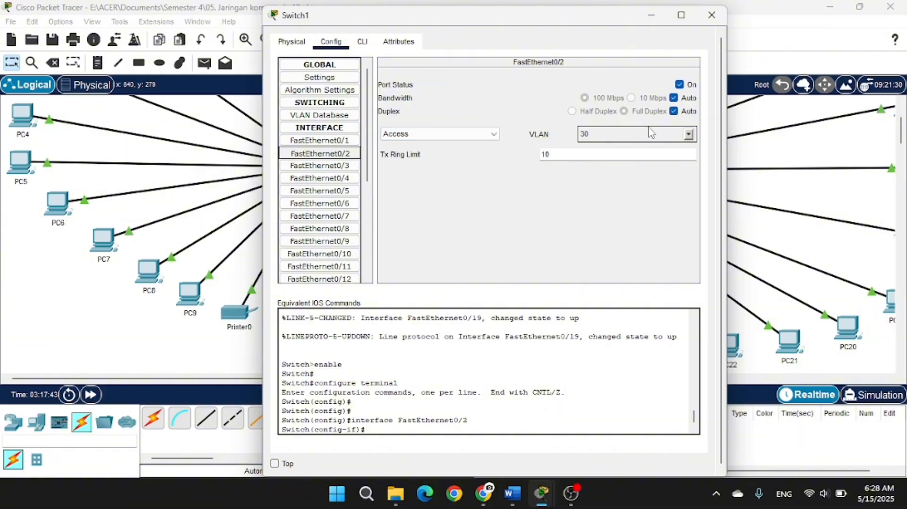
{"action": "left_click", "coordinate": [688, 135]}
{"action": "left_click", "coordinate": [491, 181]}
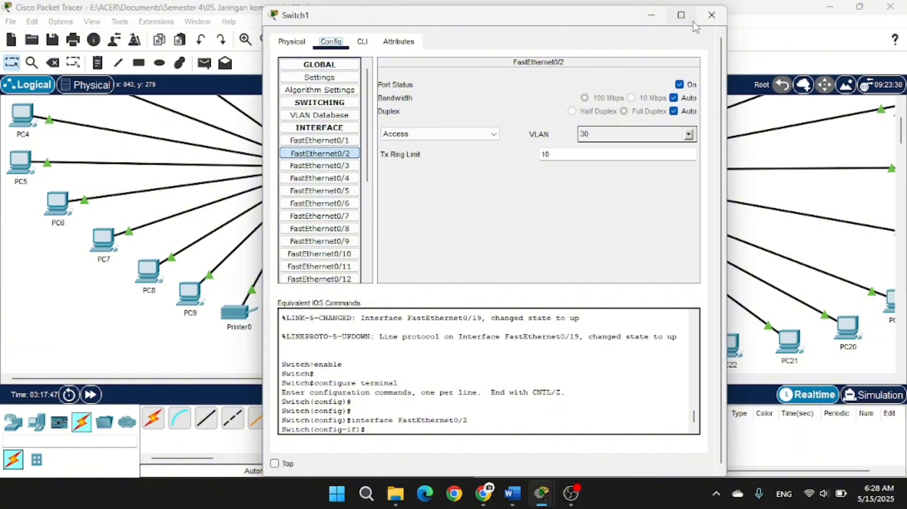
{"action": "left_click", "coordinate": [712, 14]}
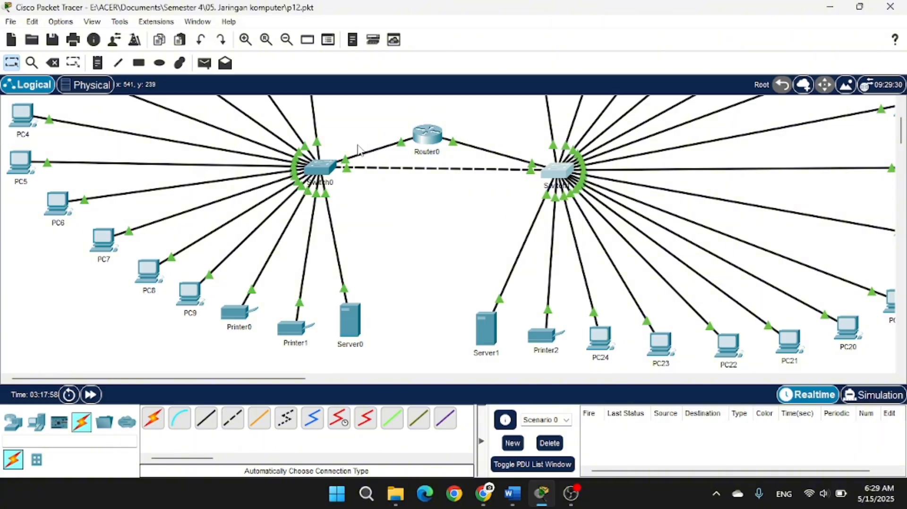
- Inspect the port mode and allowed VLAN list of Switch0's FastEthernet0/1 interface, and close the switch window
{"action": "scroll", "coordinate": [419, 227], "scroll_direction": "up", "scroll_amount": 3}
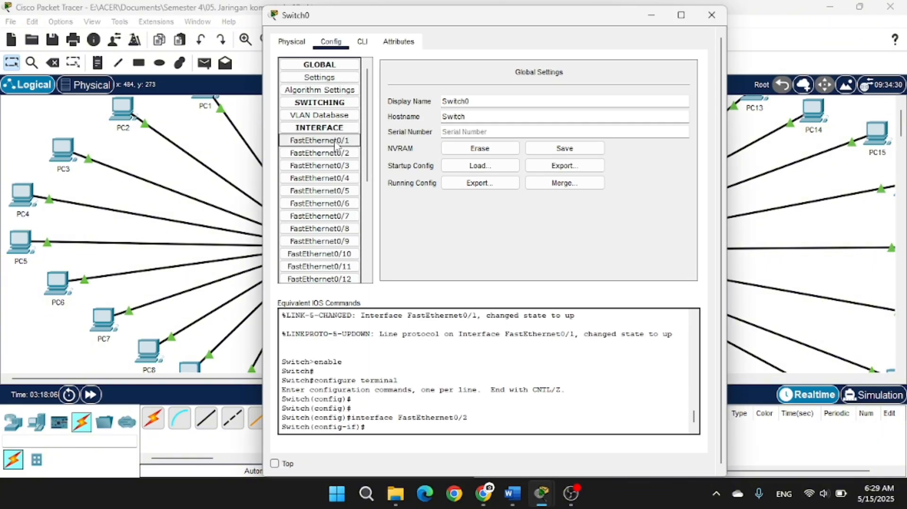
{"action": "left_click", "coordinate": [335, 141]}
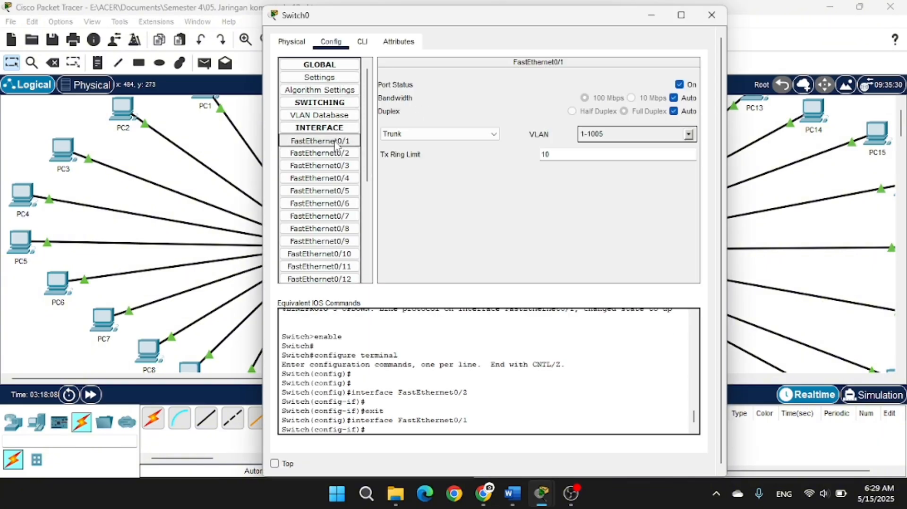
{"action": "left_click", "coordinate": [487, 134]}
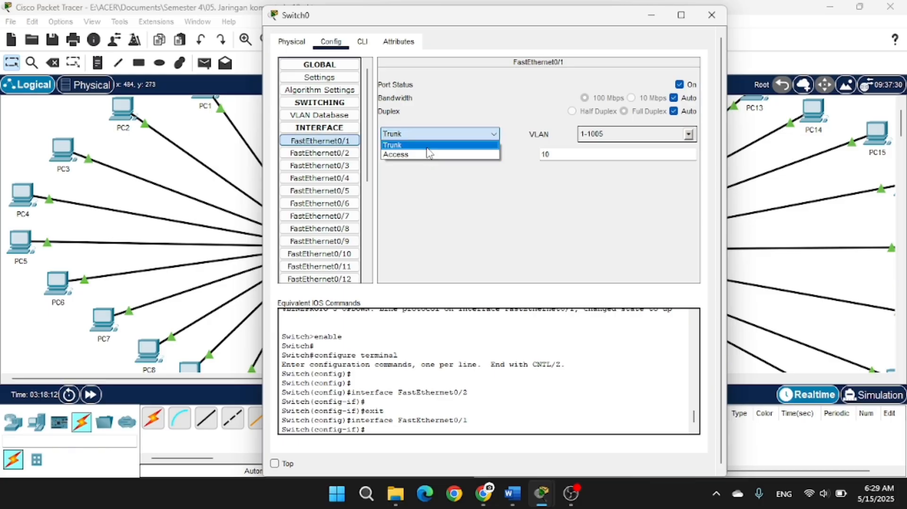
{"action": "key", "text": "Escape"}
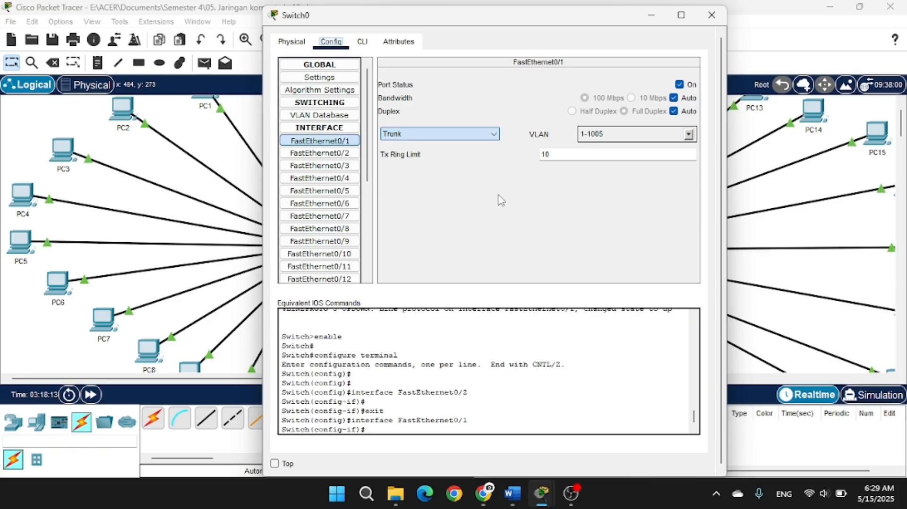
{"action": "left_click", "coordinate": [690, 135]}
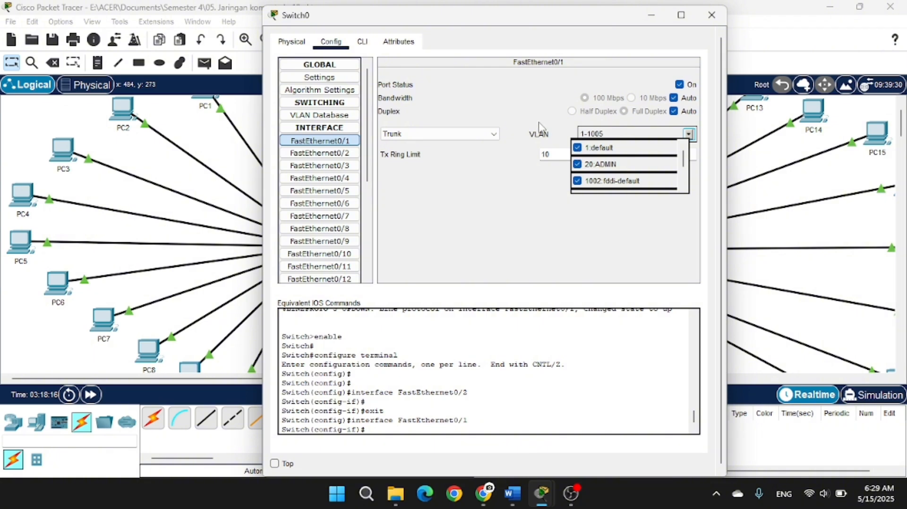
{"action": "scroll", "coordinate": [586, 166], "scroll_direction": "down", "scroll_amount": 1}
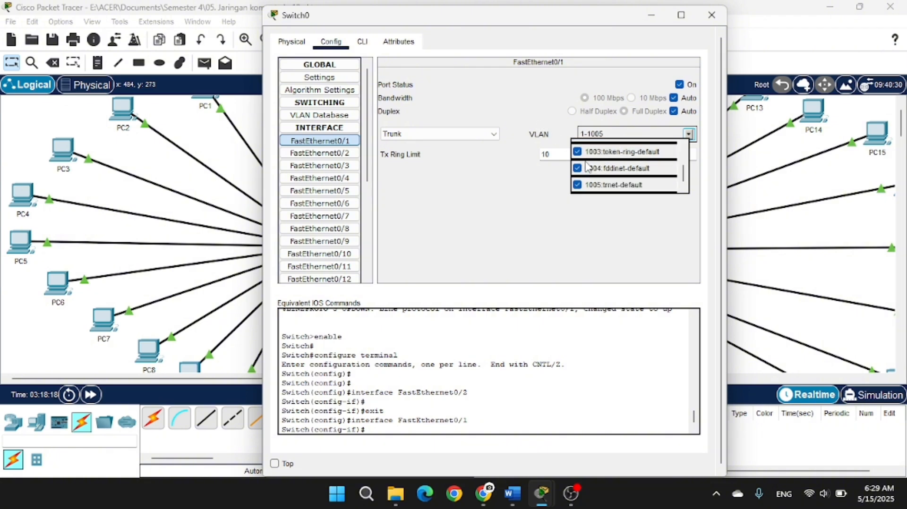
{"action": "left_click", "coordinate": [626, 233]}
{"action": "left_click", "coordinate": [712, 15]}
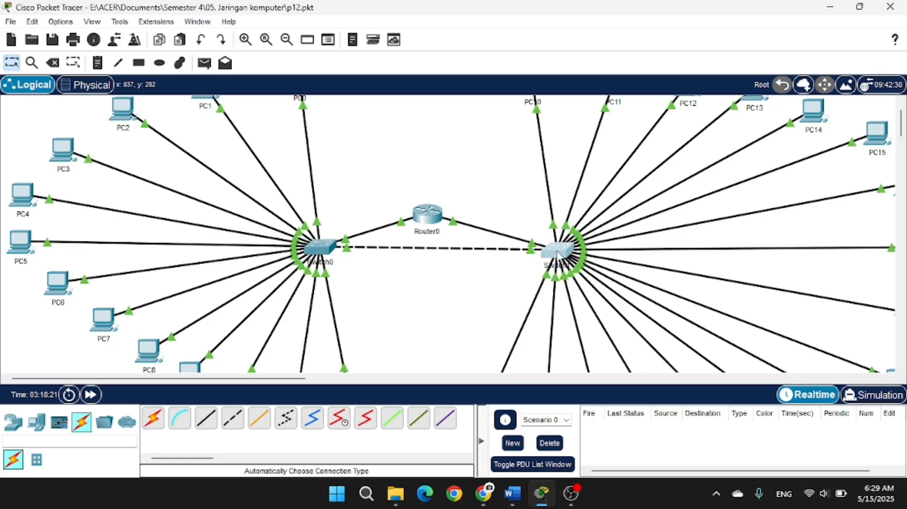
- Inspect the port mode and allowed VLAN list of Switch1's FastEthernet0/1 interface, and close the switch window
{"action": "left_click", "coordinate": [557, 251]}
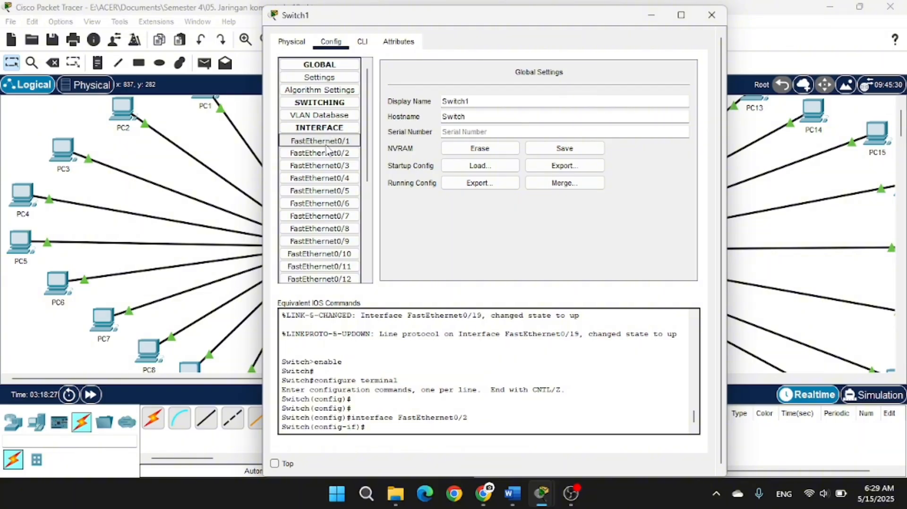
{"action": "left_click", "coordinate": [327, 144]}
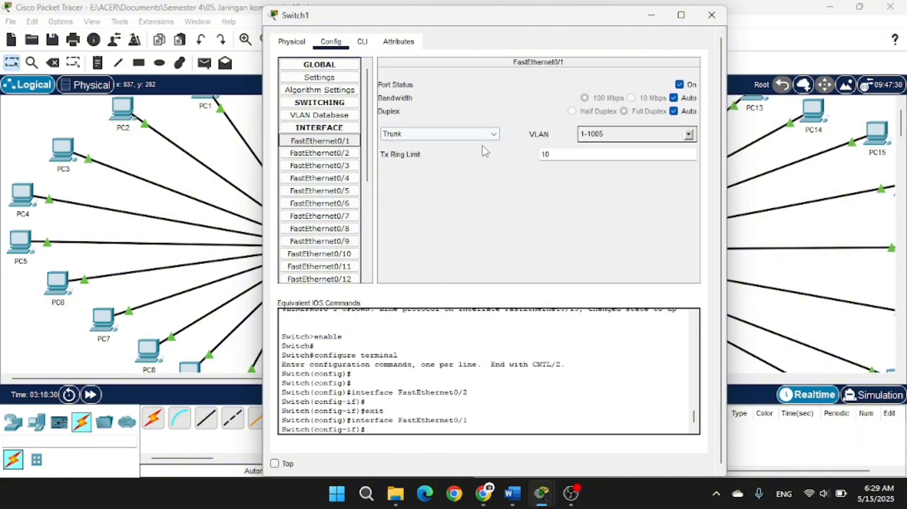
{"action": "left_click", "coordinate": [689, 135]}
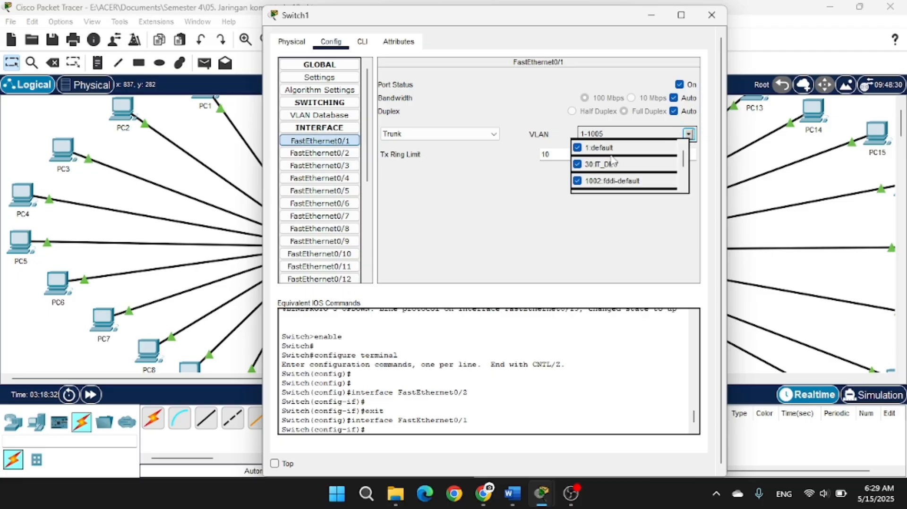
{"action": "scroll", "coordinate": [608, 168], "scroll_direction": "down", "scroll_amount": 1}
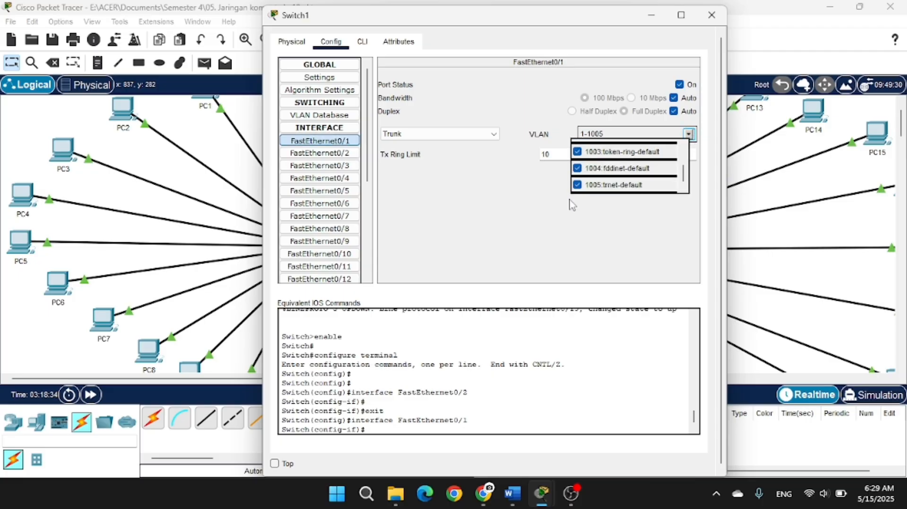
{"action": "left_click", "coordinate": [527, 209]}
{"action": "left_click", "coordinate": [712, 16]}
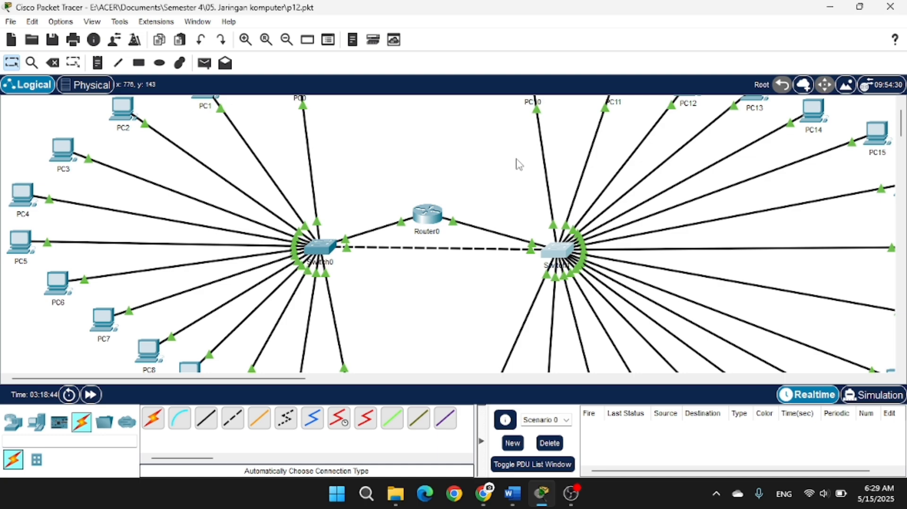
- Open Router0's configuration beside the topology and examine the IP settings of its FastEthernet0/0 interface
{"action": "left_click", "coordinate": [431, 215]}
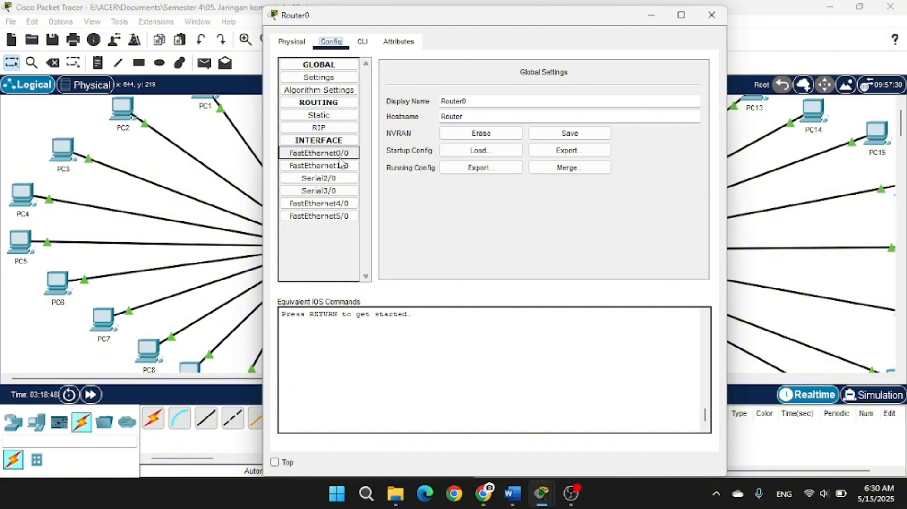
{"action": "left_click", "coordinate": [365, 44]}
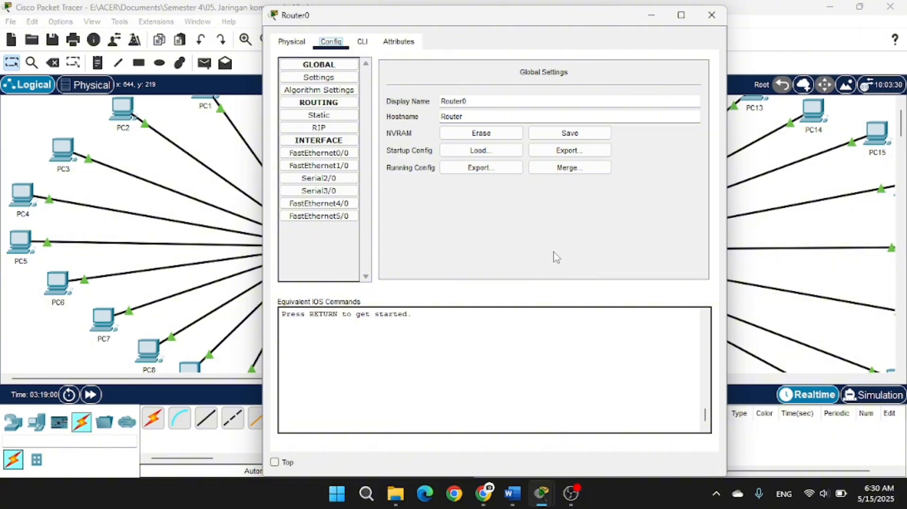
{"action": "left_click_drag", "start_coordinate": [444, 20], "coordinate": [666, 37]}
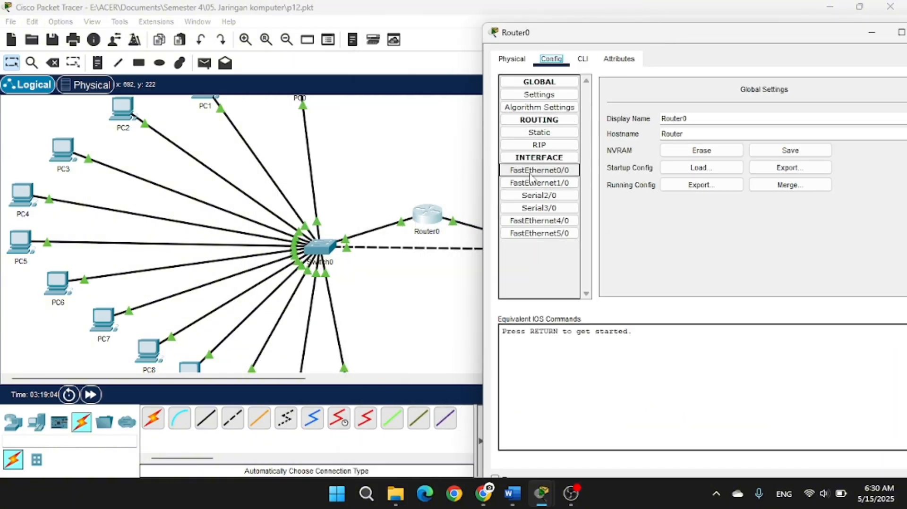
{"action": "left_click", "coordinate": [529, 174]}
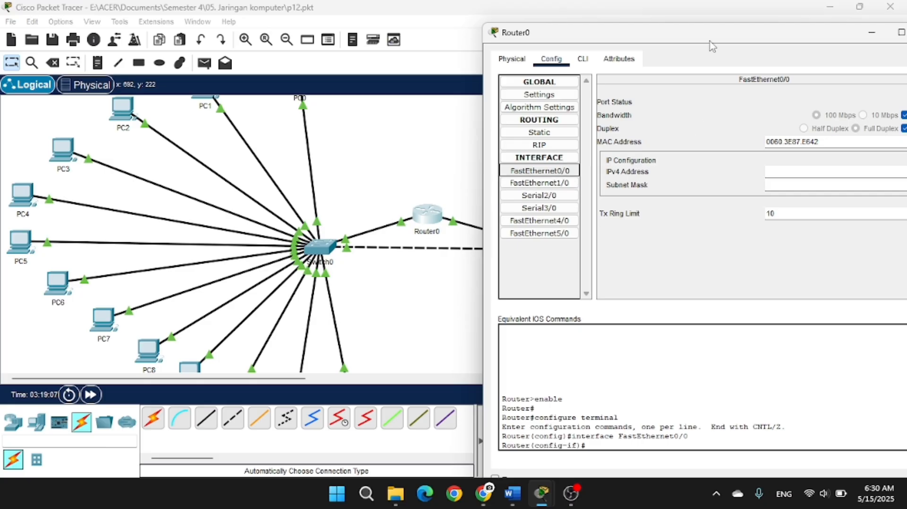
{"action": "left_click_drag", "start_coordinate": [711, 43], "coordinate": [586, 48]}
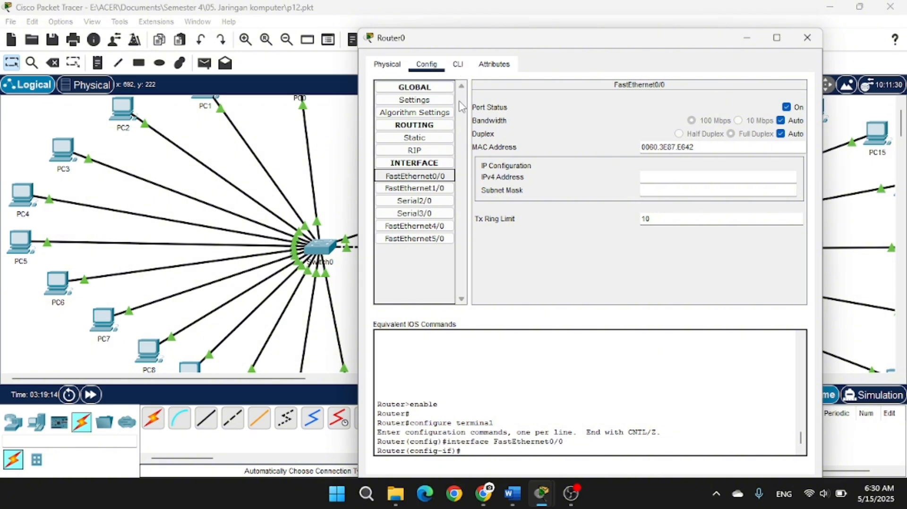
- Consult the brief in Word, return to Cisco Packet Tracer to review Router0's command line, and close the router window
{"action": "mouse_move", "coordinate": [508, 496]}
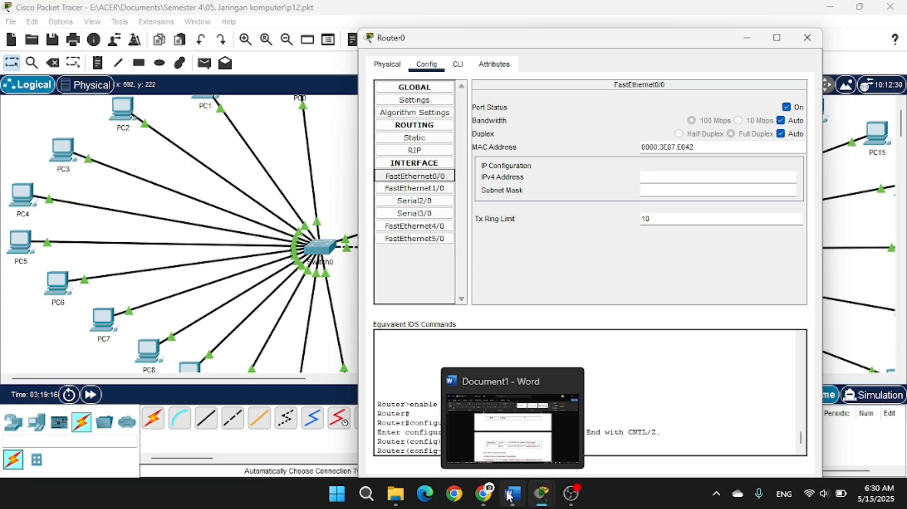
{"action": "left_click", "coordinate": [532, 454]}
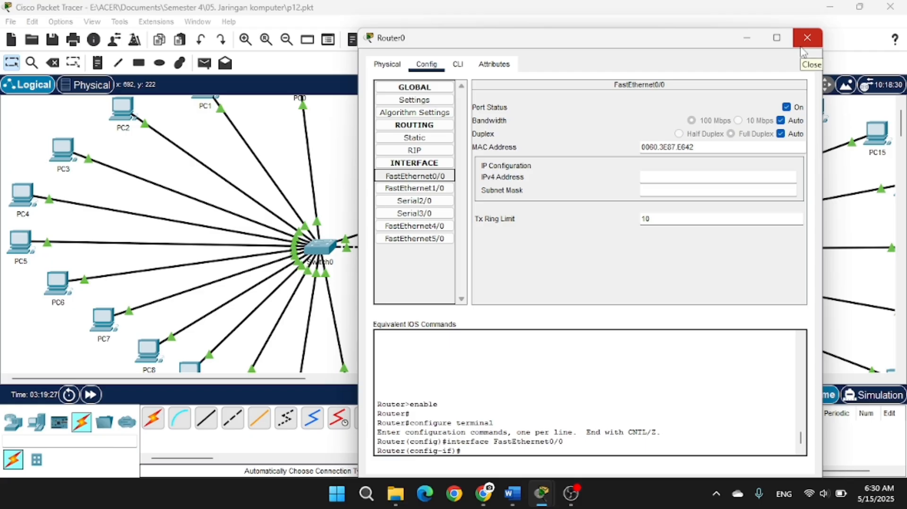
{"action": "left_click", "coordinate": [458, 64]}
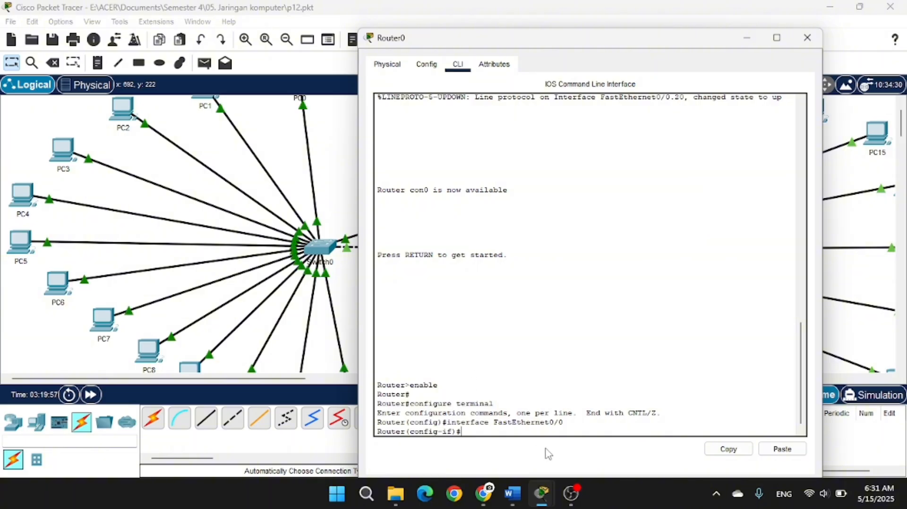
{"action": "left_click", "coordinate": [808, 38]}
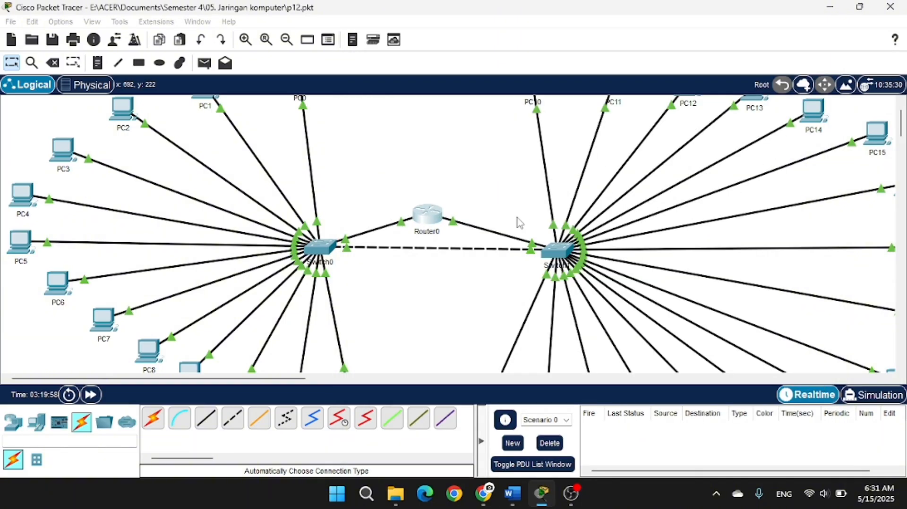
- Open Router0's configuration beside the topology to view its global settings, and close the router window
{"action": "left_click", "coordinate": [430, 216]}
{"action": "left_click", "coordinate": [326, 43]}
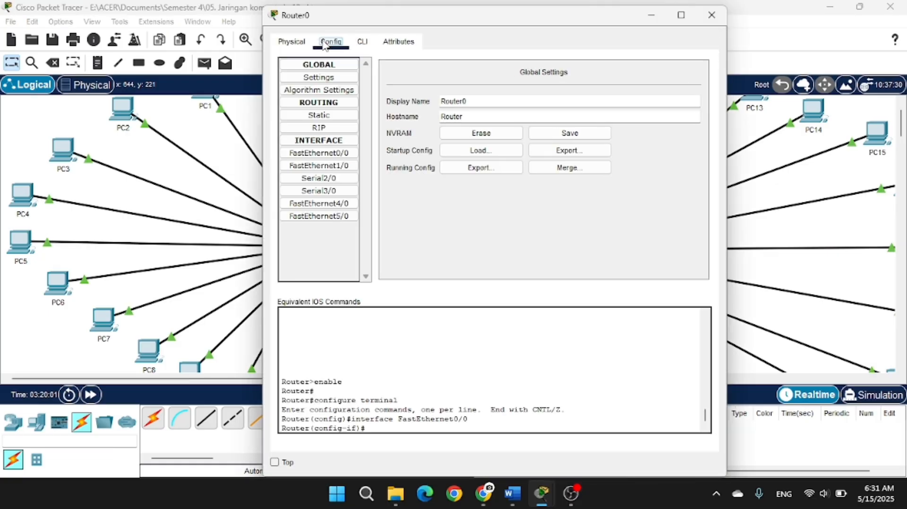
{"action": "left_click_drag", "start_coordinate": [473, 18], "coordinate": [289, 21]}
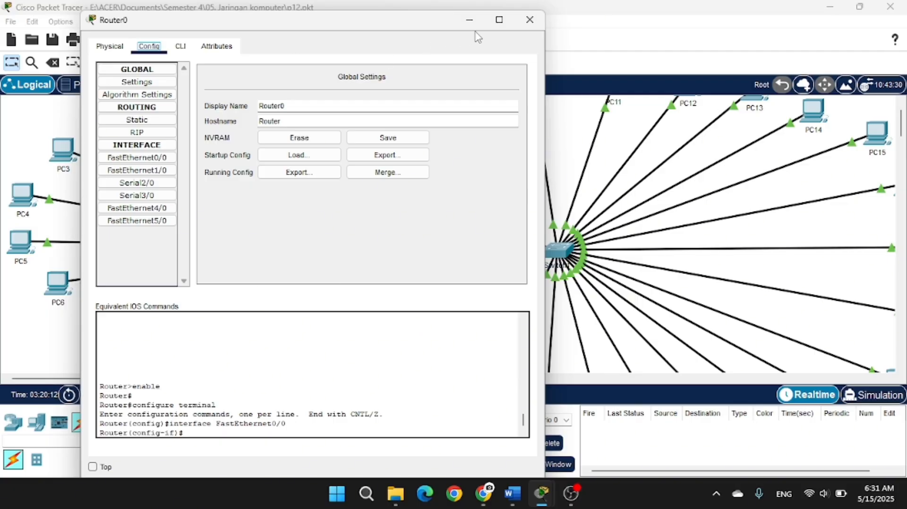
{"action": "left_click", "coordinate": [530, 19]}
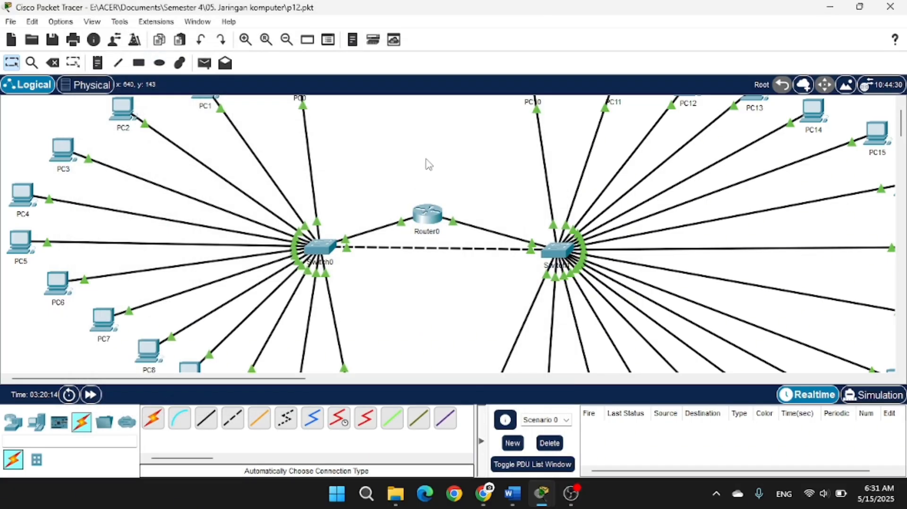
- Open PC0's command prompt and ping 192.168.29.5 to test connectivity within the same VLAN
{"action": "scroll", "coordinate": [430, 164], "scroll_direction": "down", "scroll_amount": 3}
{"action": "scroll", "coordinate": [437, 165], "scroll_direction": "up", "scroll_amount": 4}
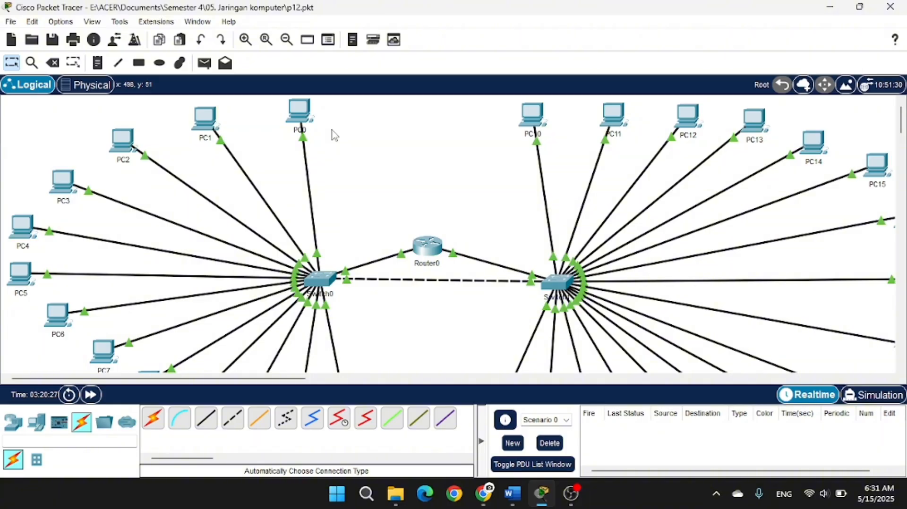
{"action": "scroll", "coordinate": [282, 184], "scroll_direction": "down", "scroll_amount": 1}
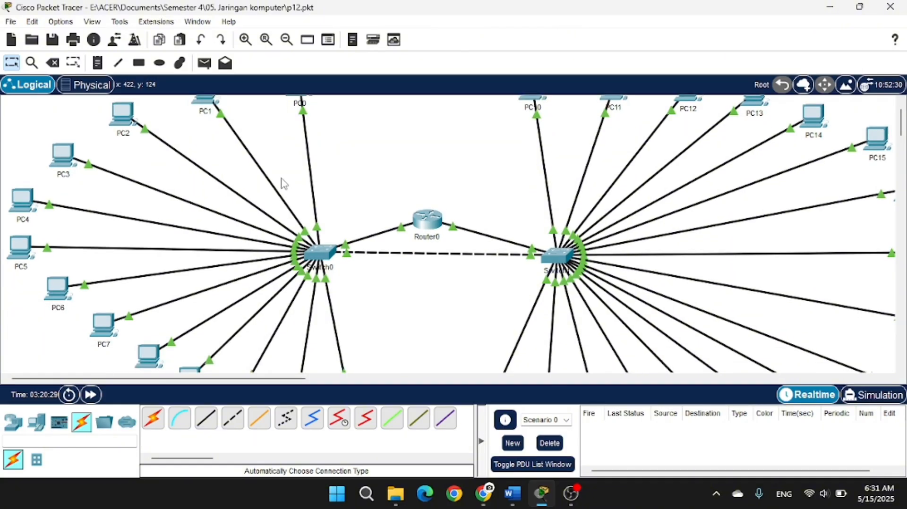
{"action": "scroll", "coordinate": [282, 184], "scroll_direction": "down", "scroll_amount": 2}
{"action": "scroll", "coordinate": [116, 166], "scroll_direction": "down", "scroll_amount": 1}
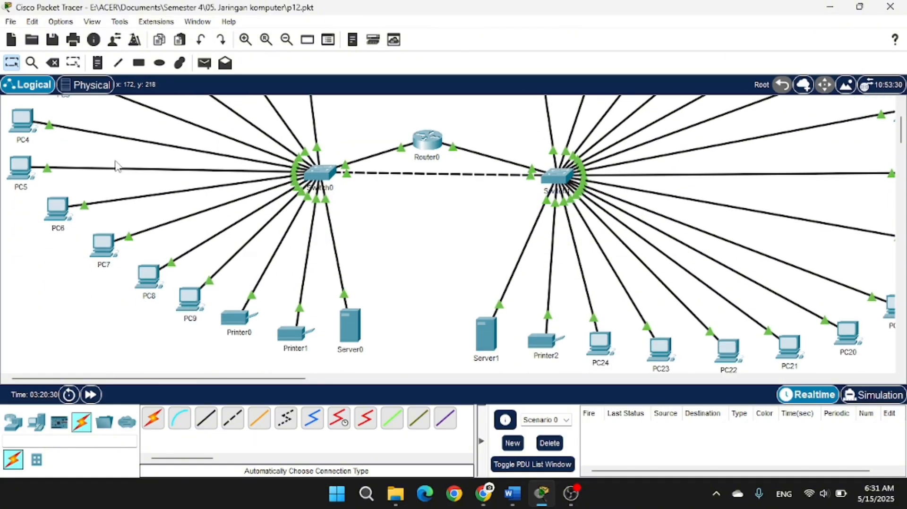
{"action": "scroll", "coordinate": [117, 167], "scroll_direction": "up", "scroll_amount": 4}
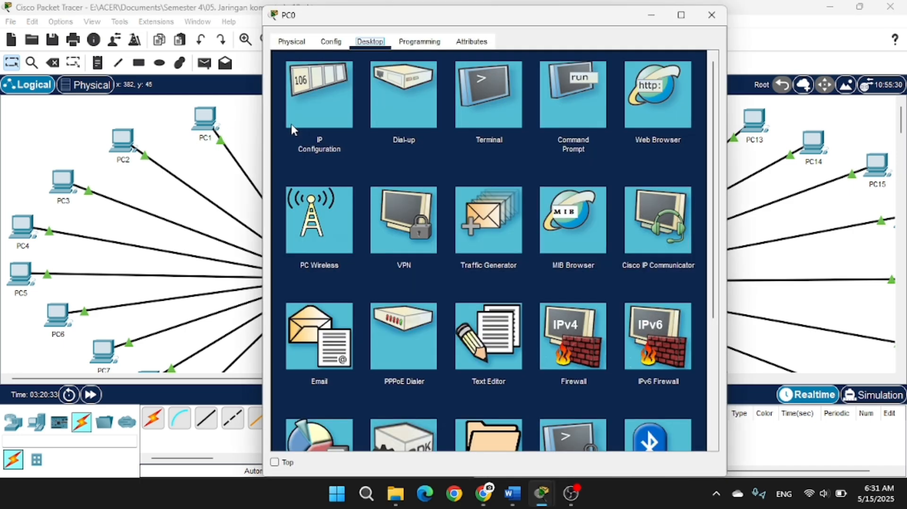
{"action": "left_click", "coordinate": [568, 91]}
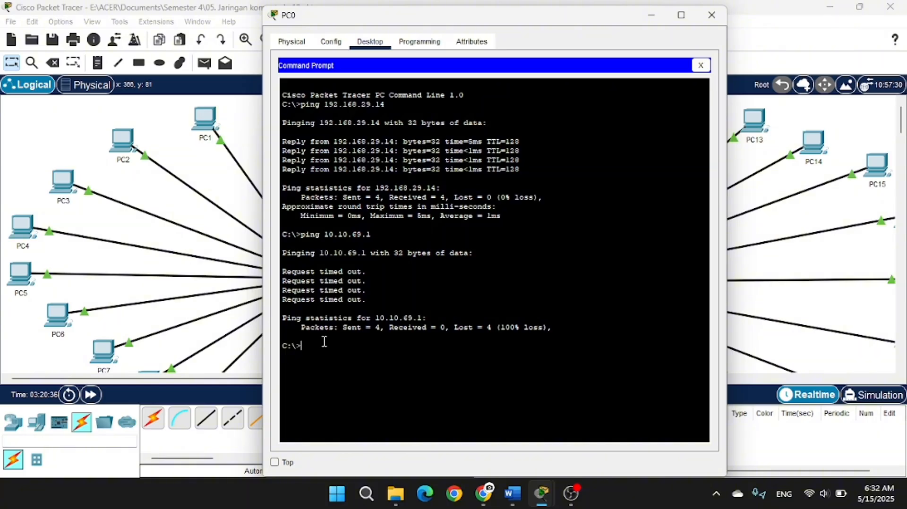
{"action": "type", "text": "ping"}
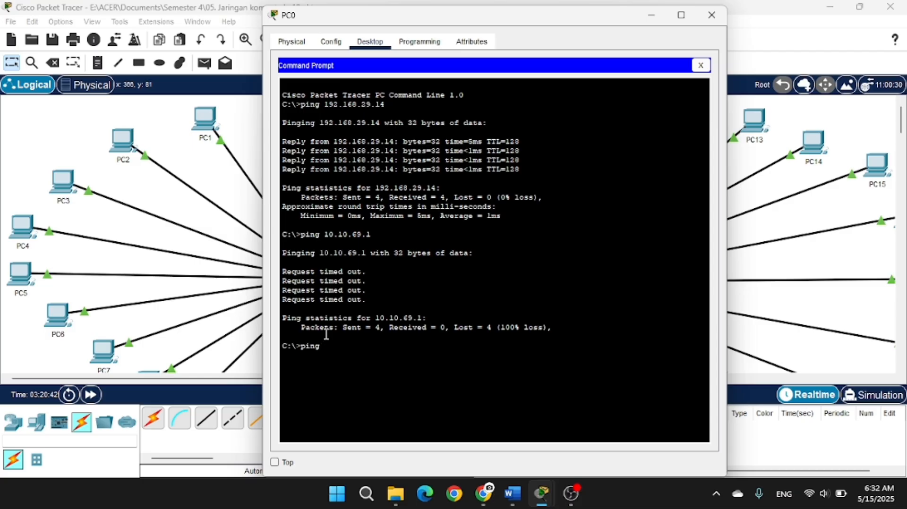
{"action": "type", "text": " 192.168."}
{"action": "type", "text": "29.5"}
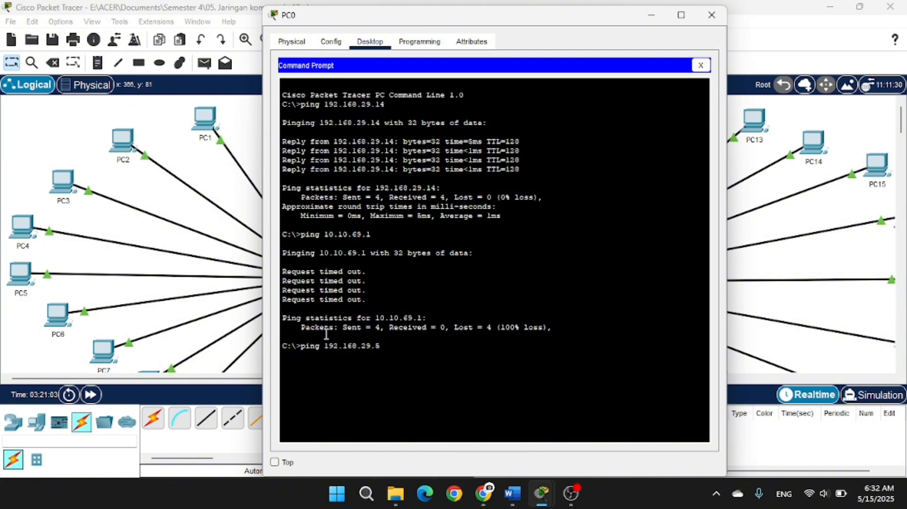
{"action": "key", "text": "Return"}
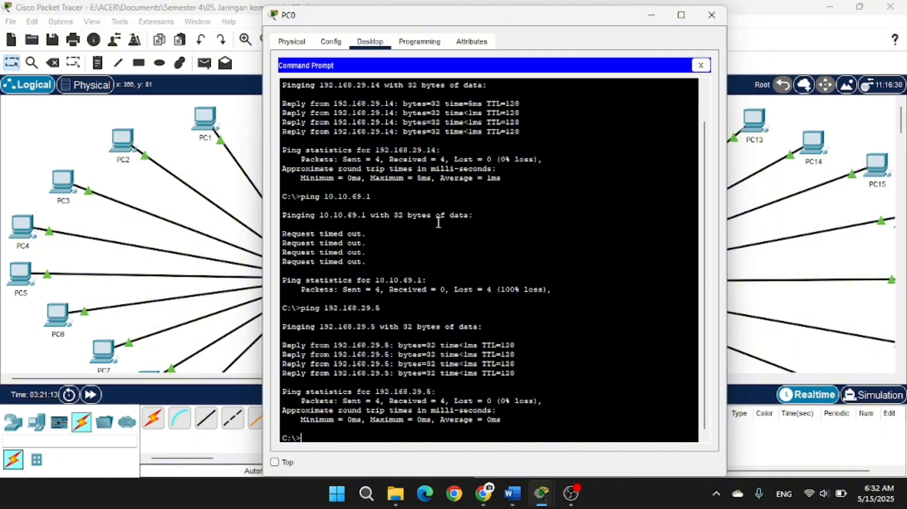
{"action": "scroll", "coordinate": [360, 308], "scroll_direction": "down", "scroll_amount": 1}
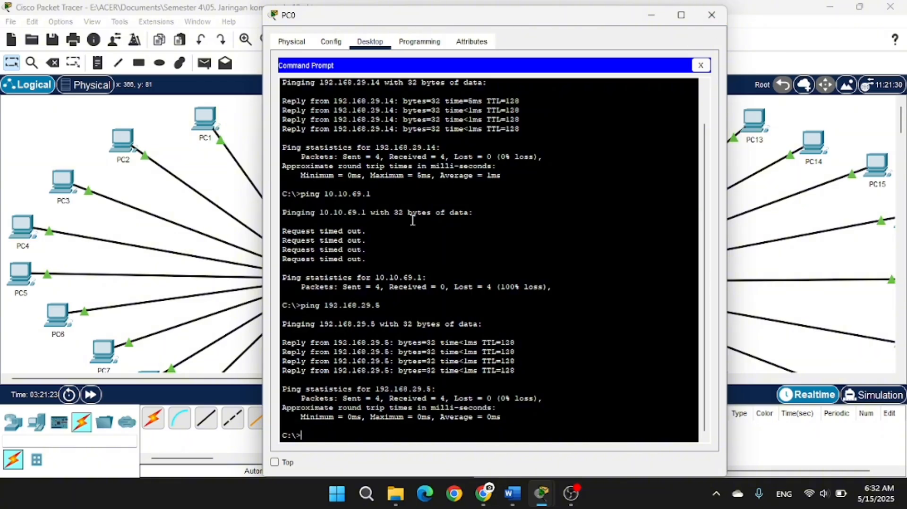
- Ping 10.10.69.1 from PC0 to test connectivity through the router, and close the PC window
{"action": "left_click_drag", "start_coordinate": [582, 14], "coordinate": [469, 8]}
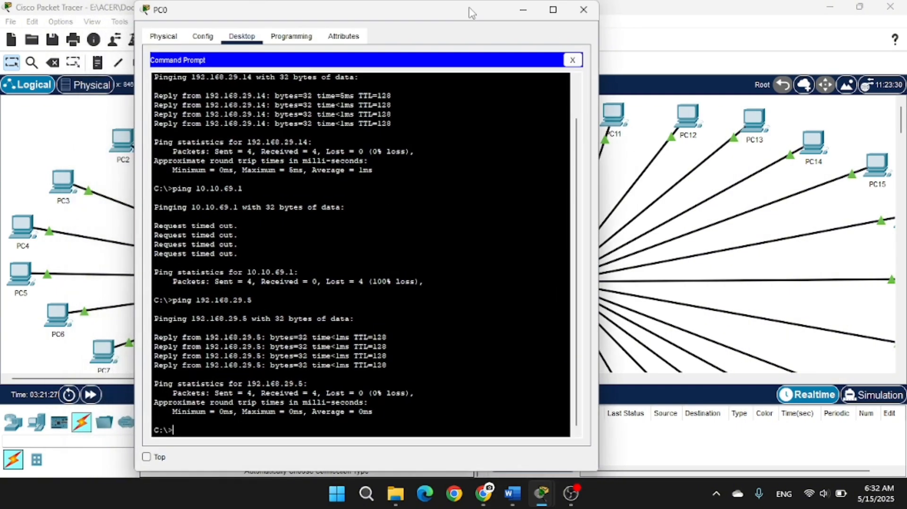
{"action": "type", "text": "ping 10.10.69.1"}
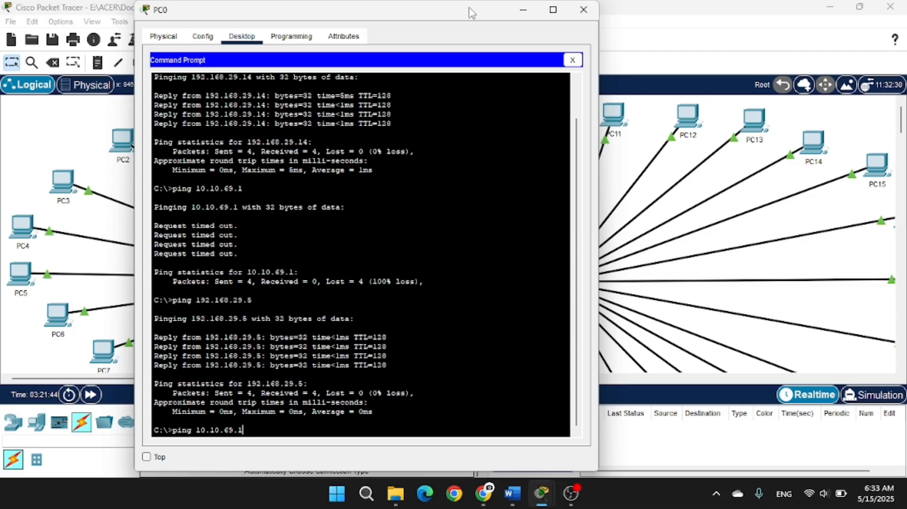
{"action": "key", "text": "Return"}
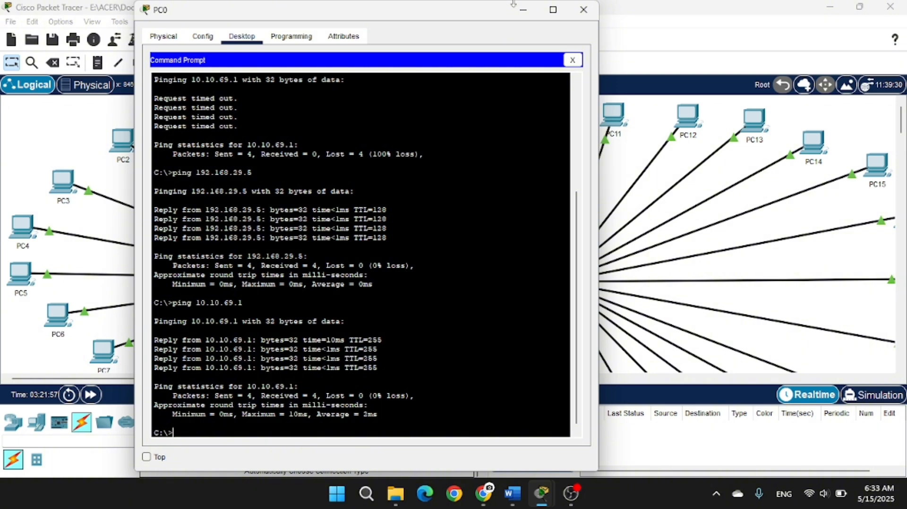
{"action": "left_click", "coordinate": [585, 11]}
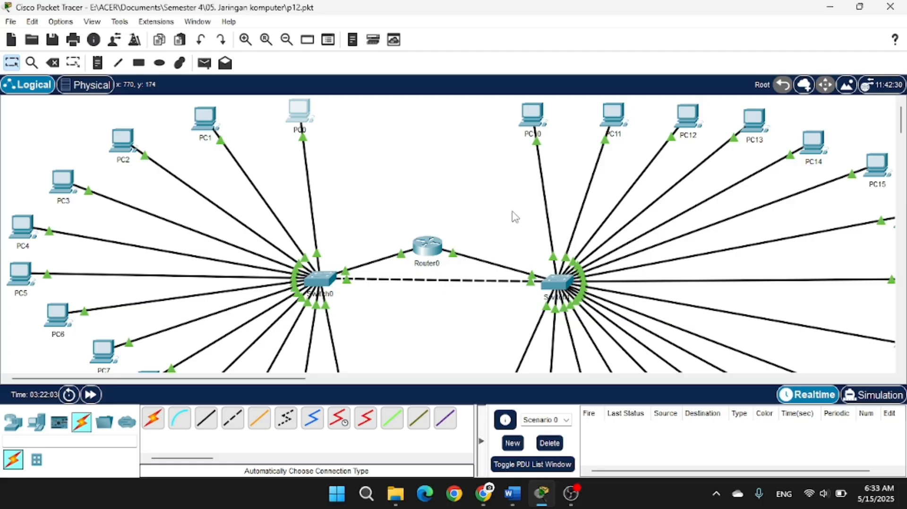
- Switch to Word to read the brief's implementation and testing requirements, and return to Cisco Packet Tracer
{"action": "left_click", "coordinate": [513, 494]}
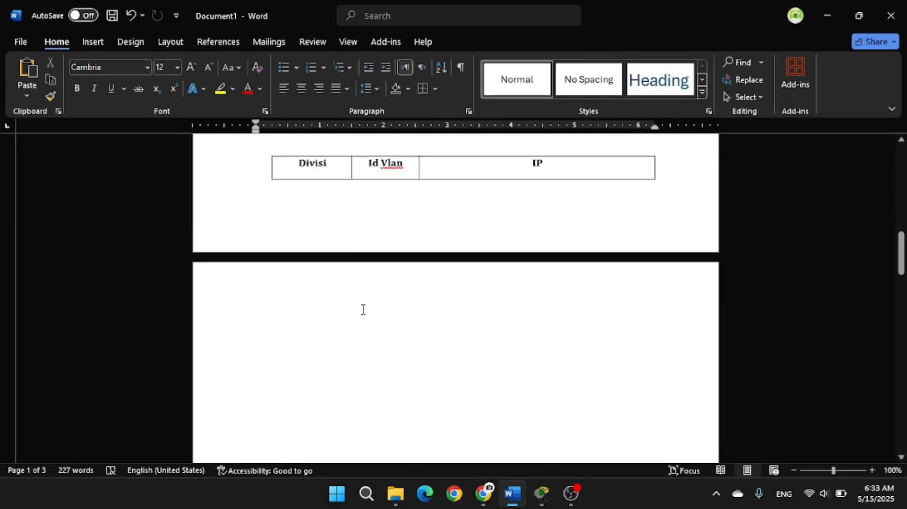
{"action": "scroll", "coordinate": [368, 283], "scroll_direction": "down", "scroll_amount": 3}
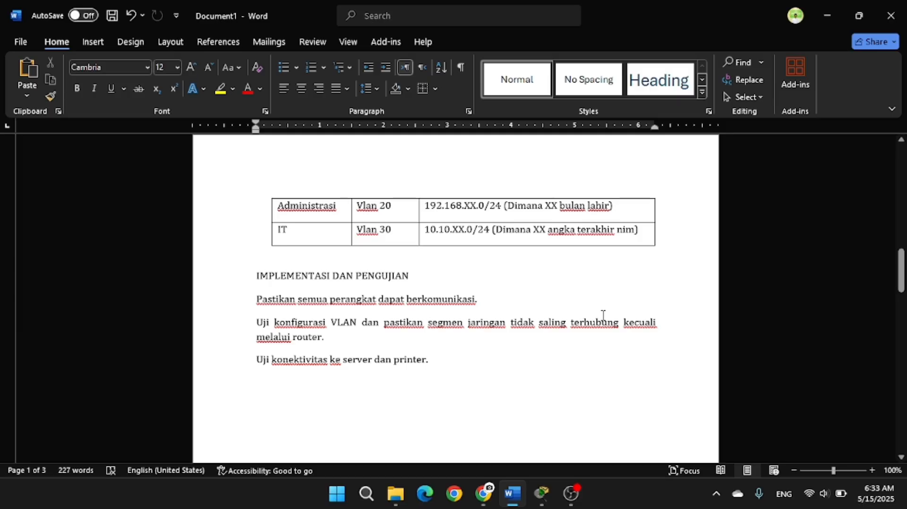
{"action": "left_click", "coordinate": [828, 11]}
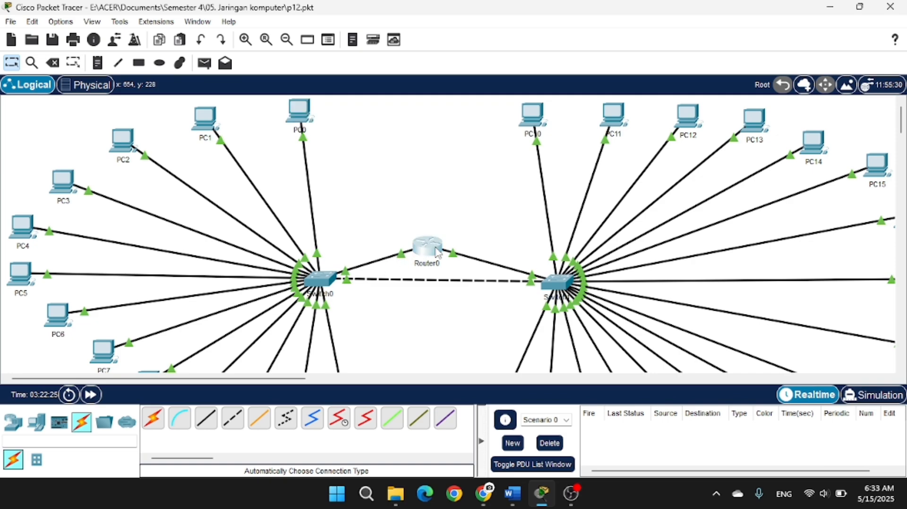
- Turn off the port status of Router0's FastEthernet0/0 interface and close the router window
{"action": "left_click", "coordinate": [422, 255]}
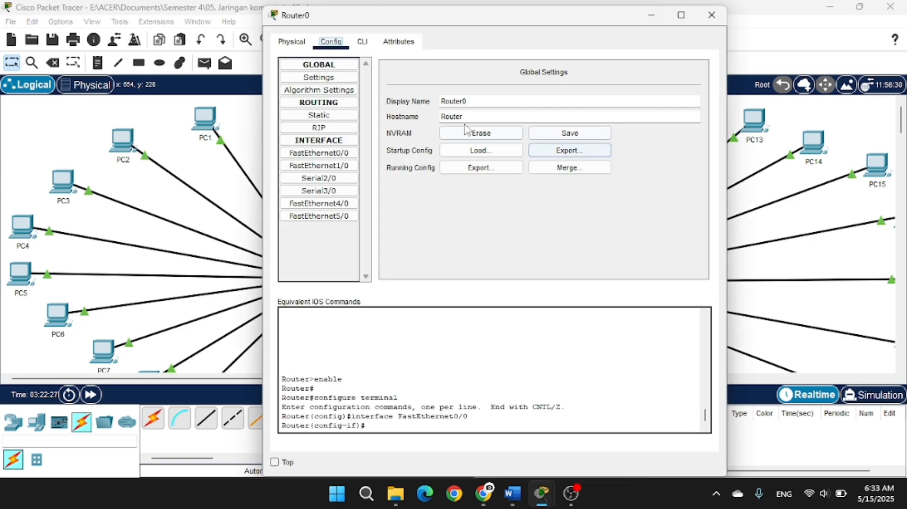
{"action": "left_click", "coordinate": [341, 154]}
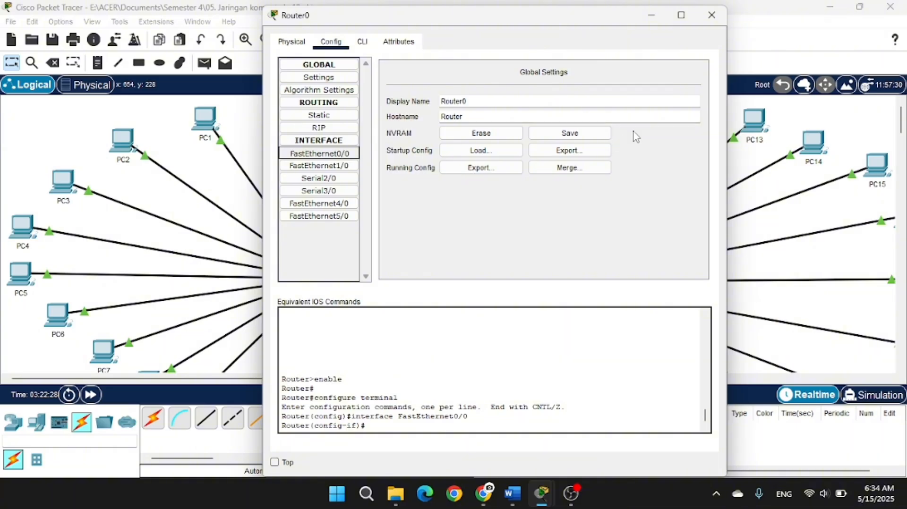
{"action": "left_click", "coordinate": [692, 85]}
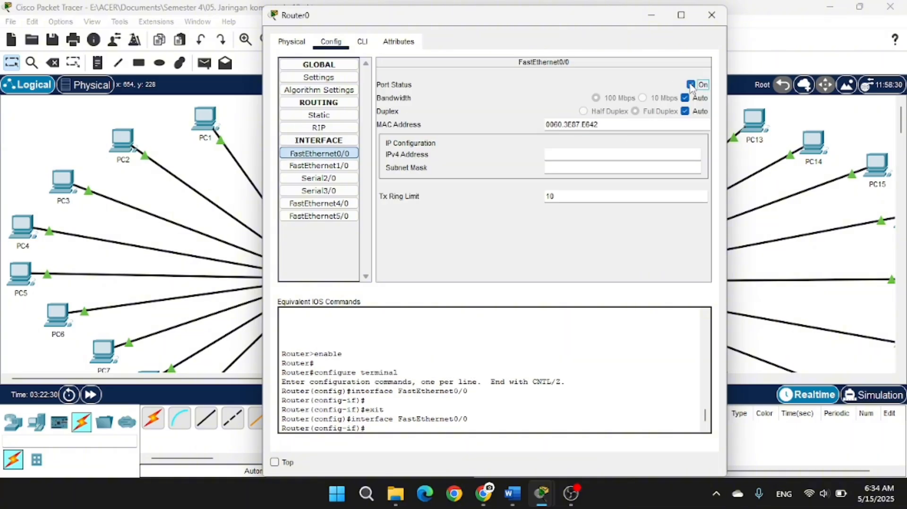
{"action": "left_click", "coordinate": [712, 14]}
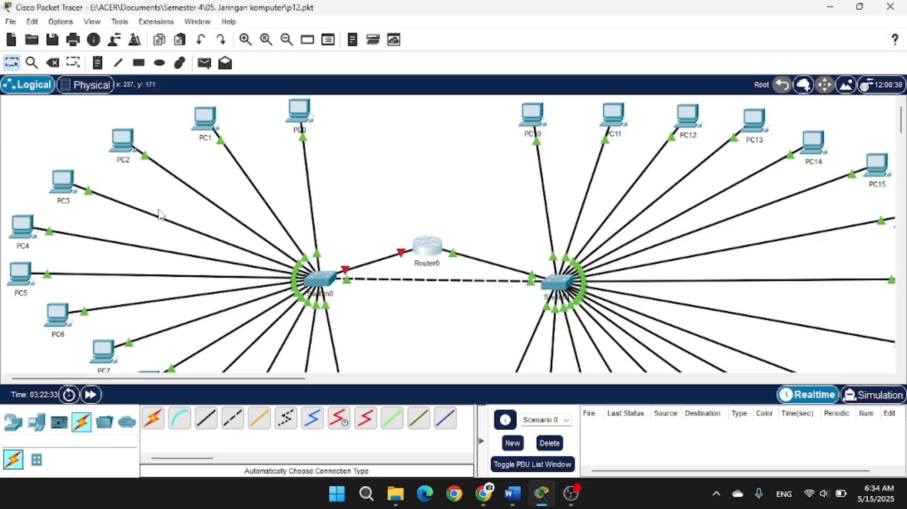
- Repeat the ping to 10.10.69.1 from PC0's command prompt with the router port off, and close the PC window
{"action": "scroll", "coordinate": [175, 226], "scroll_direction": "down", "scroll_amount": 3}
{"action": "scroll", "coordinate": [180, 227], "scroll_direction": "up", "scroll_amount": 3}
{"action": "left_click", "coordinate": [301, 112]}
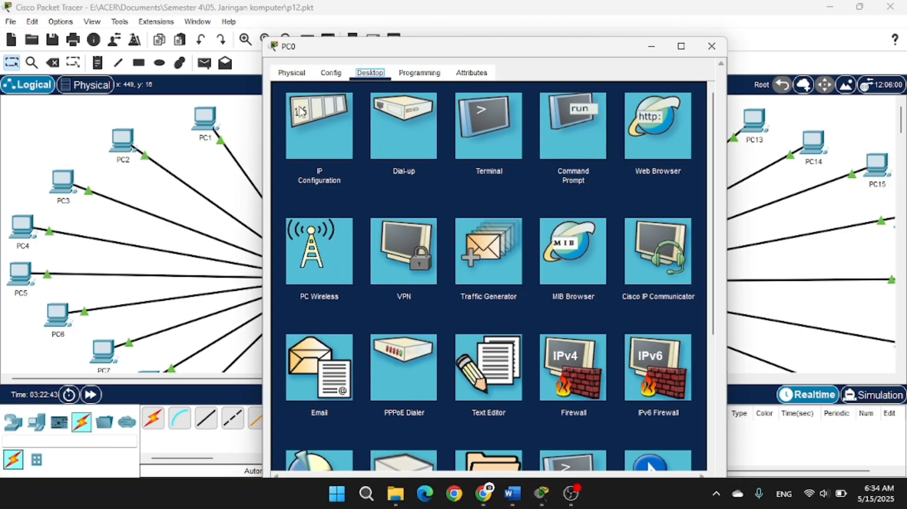
{"action": "left_click", "coordinate": [567, 101]}
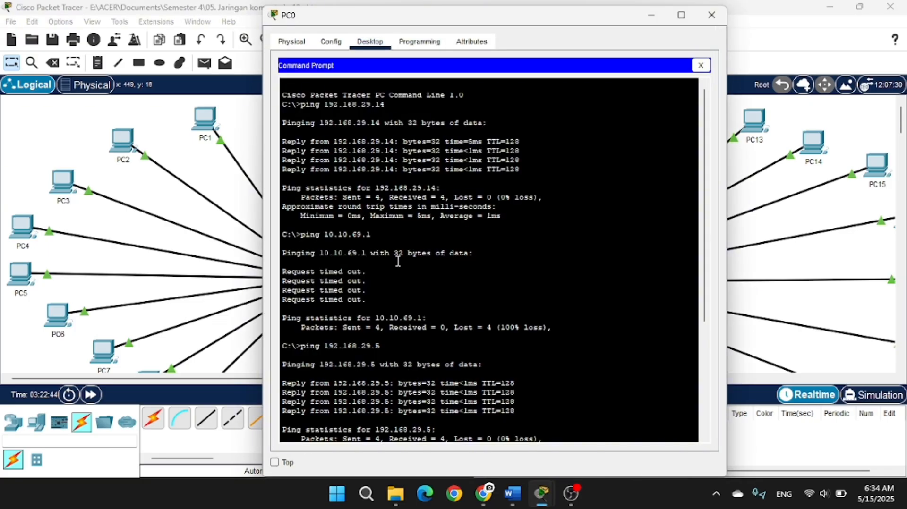
{"action": "scroll", "coordinate": [397, 264], "scroll_direction": "down", "scroll_amount": 6}
{"action": "type", "text": "pi"}
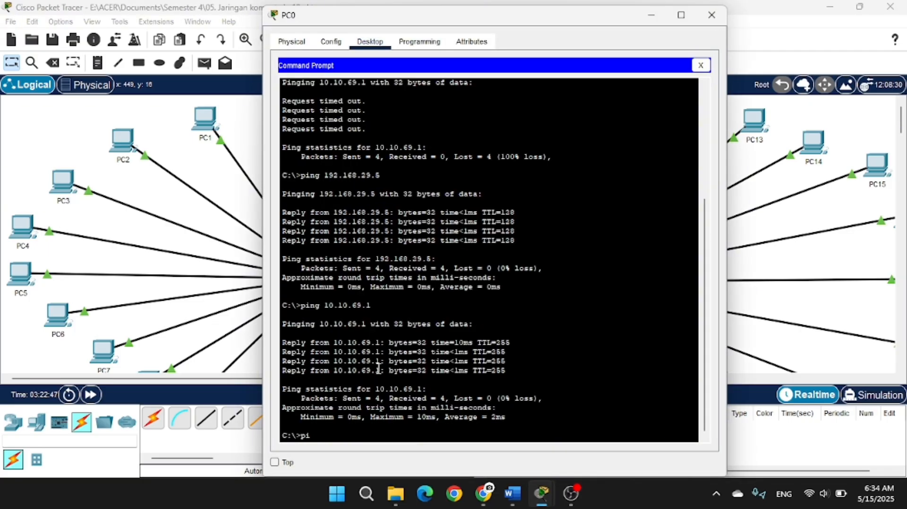
{"action": "type", "text": "ng 10.10.6"}
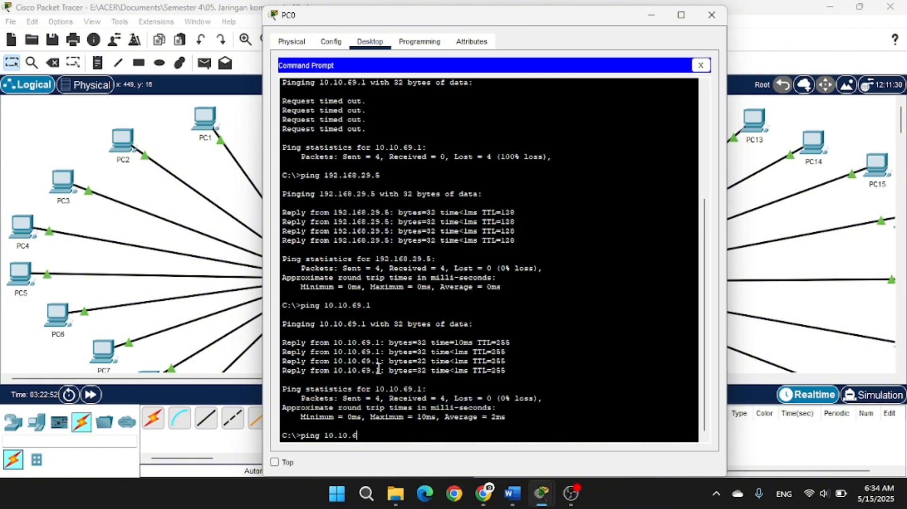
{"action": "type", "text": "9.1"}
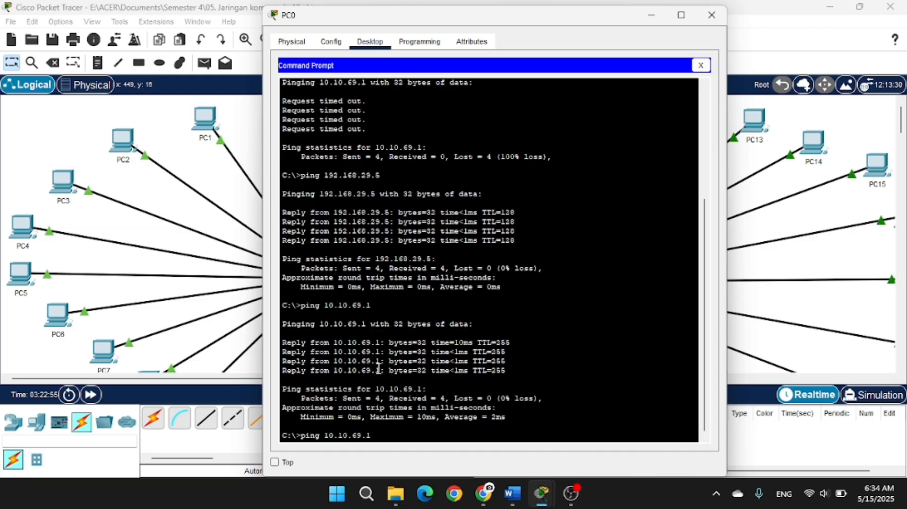
{"action": "key", "text": "Return"}
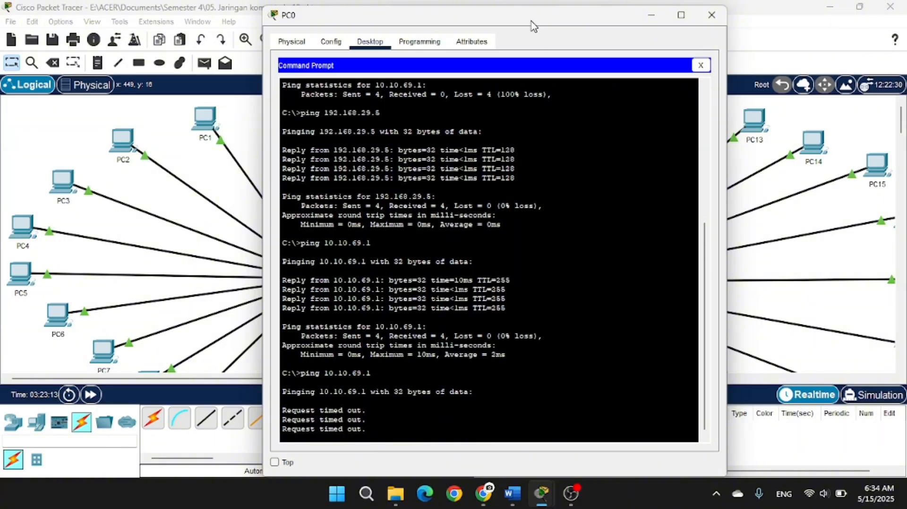
{"action": "left_click_drag", "start_coordinate": [532, 16], "coordinate": [555, 57]}
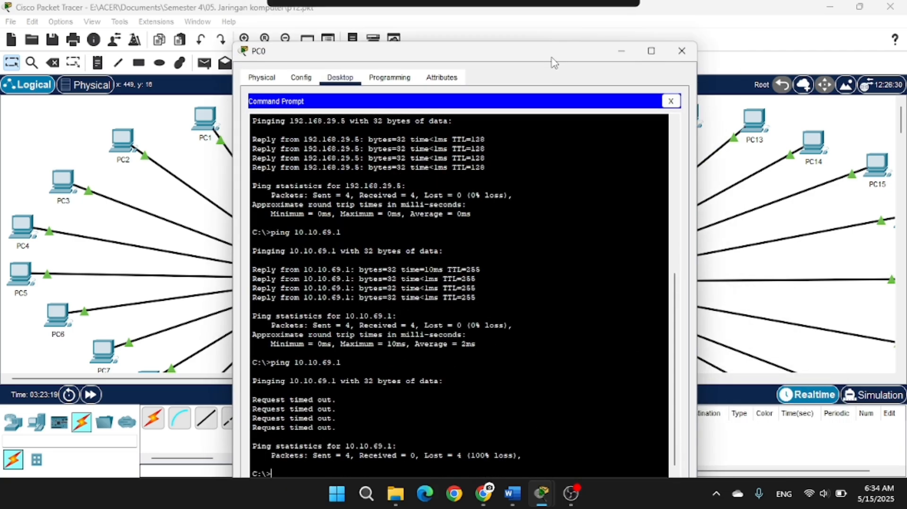
{"action": "left_click", "coordinate": [682, 52]}
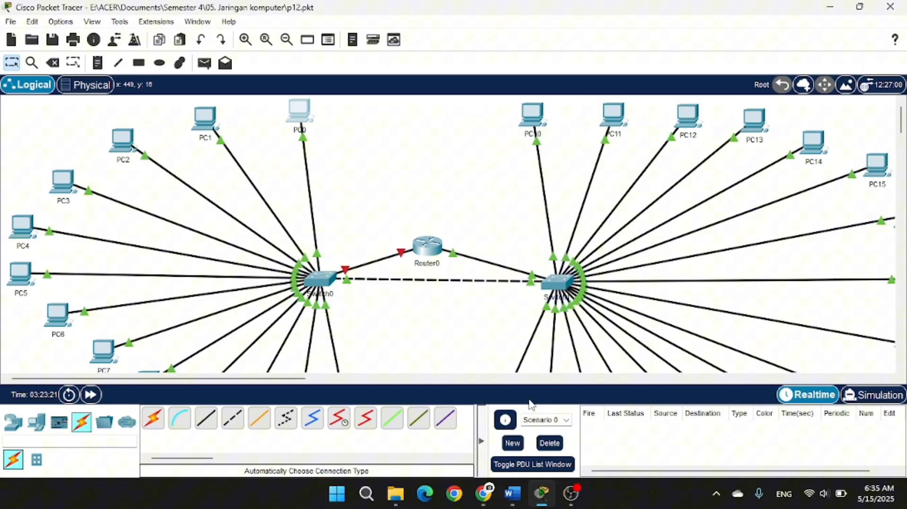
- Recheck the VLAN isolation requirement of the brief in Word, and return to Cisco Packet Tracer
{"action": "left_click", "coordinate": [512, 495]}
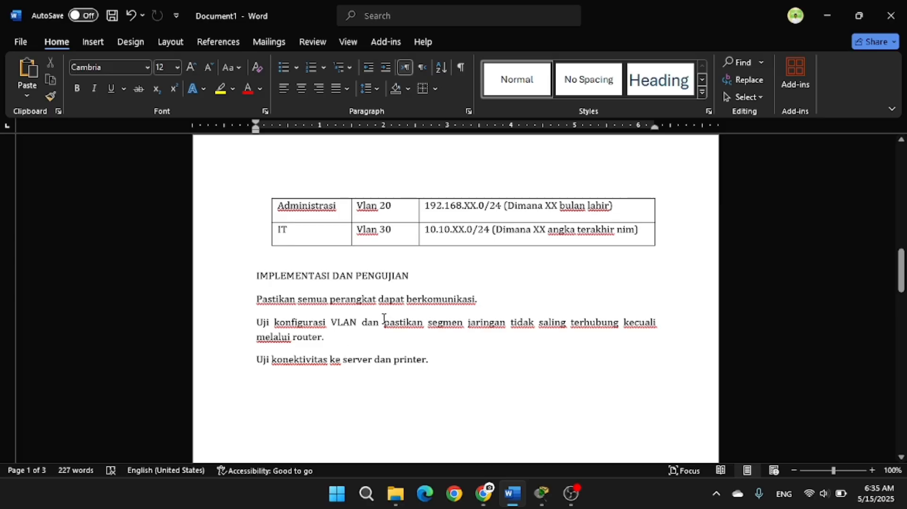
{"action": "left_click", "coordinate": [830, 19]}
- Turn the port status of Router0's FastEthernet0/0 interface back on and close the router window
{"action": "scroll", "coordinate": [437, 228], "scroll_direction": "down", "scroll_amount": 5}
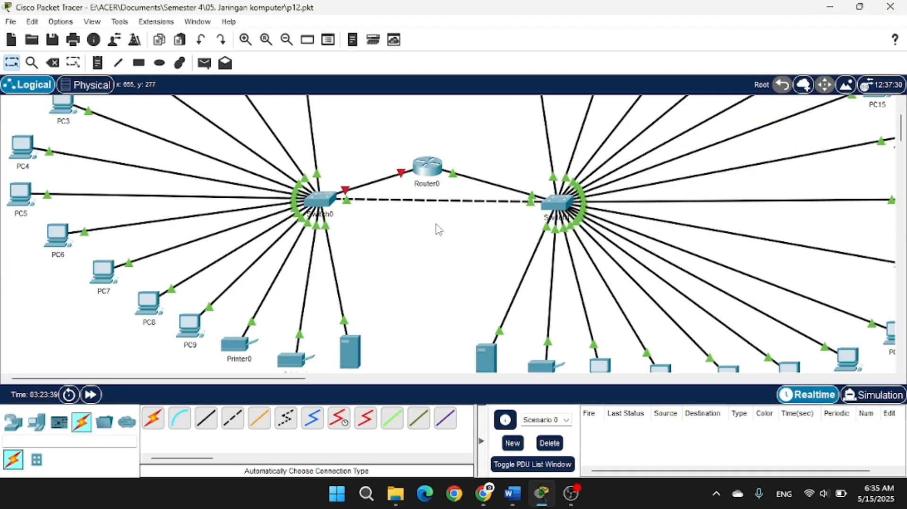
{"action": "left_click", "coordinate": [428, 191]}
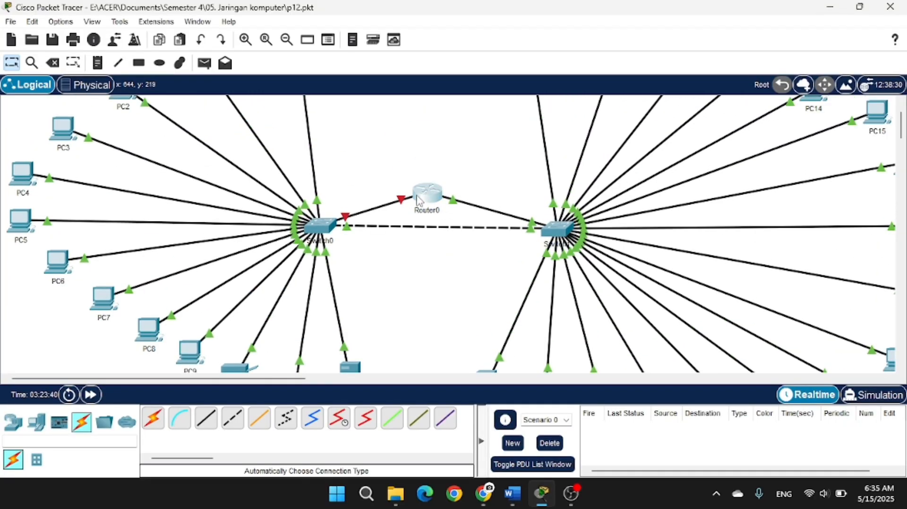
{"action": "left_click", "coordinate": [331, 154]}
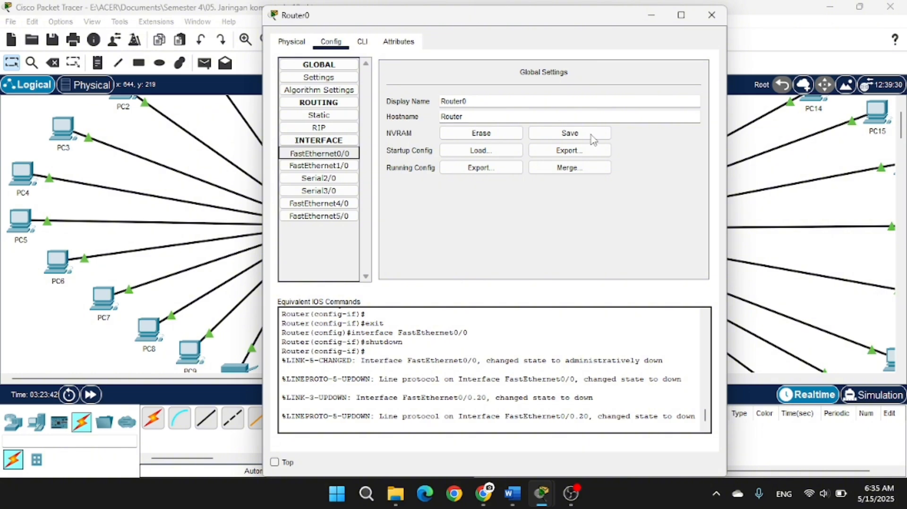
{"action": "left_click", "coordinate": [691, 85]}
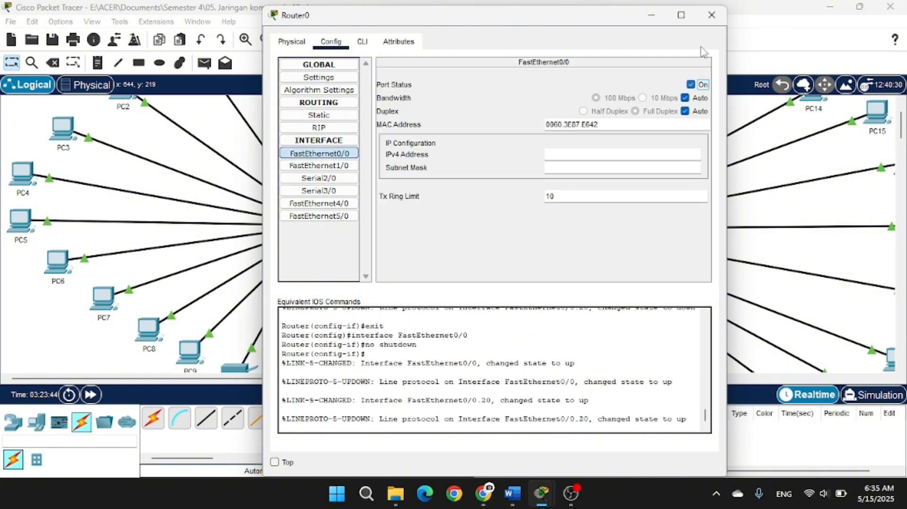
{"action": "left_click", "coordinate": [712, 15]}
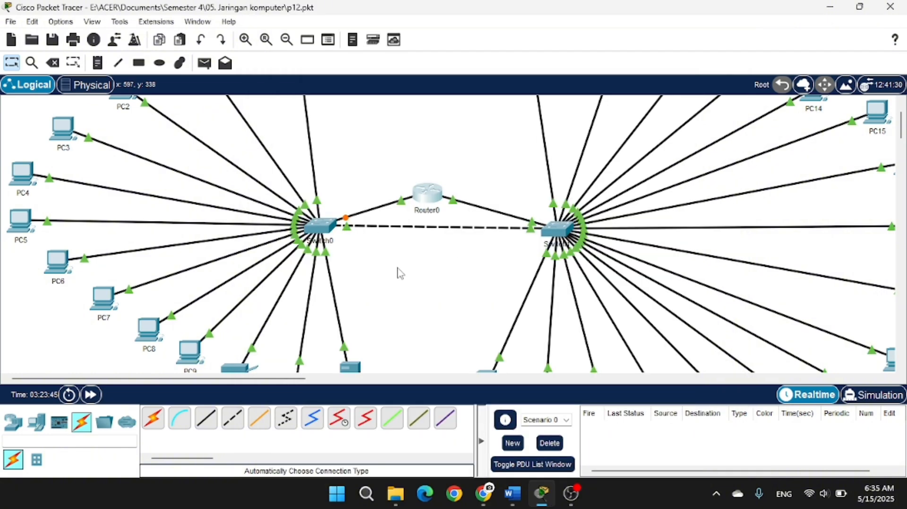
- Look up the IP addresses of Server0 and Server1, and briefly open and close Server0's window
{"action": "scroll", "coordinate": [400, 272], "scroll_direction": "down", "scroll_amount": 3}
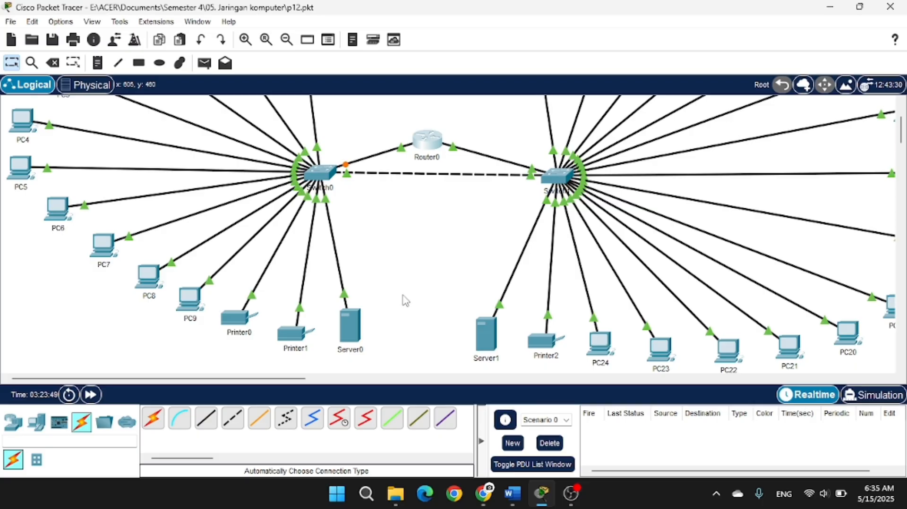
{"action": "mouse_move", "coordinate": [351, 329]}
{"action": "mouse_move", "coordinate": [492, 334]}
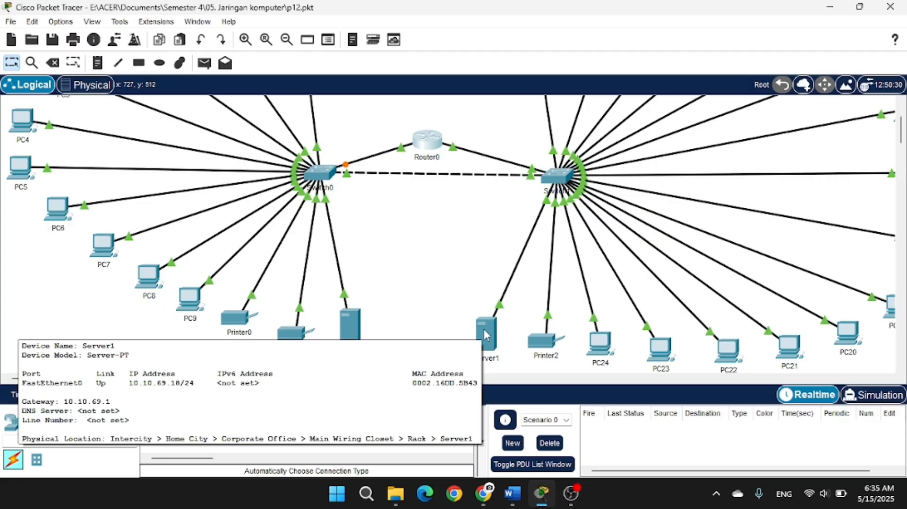
{"action": "left_click", "coordinate": [349, 325]}
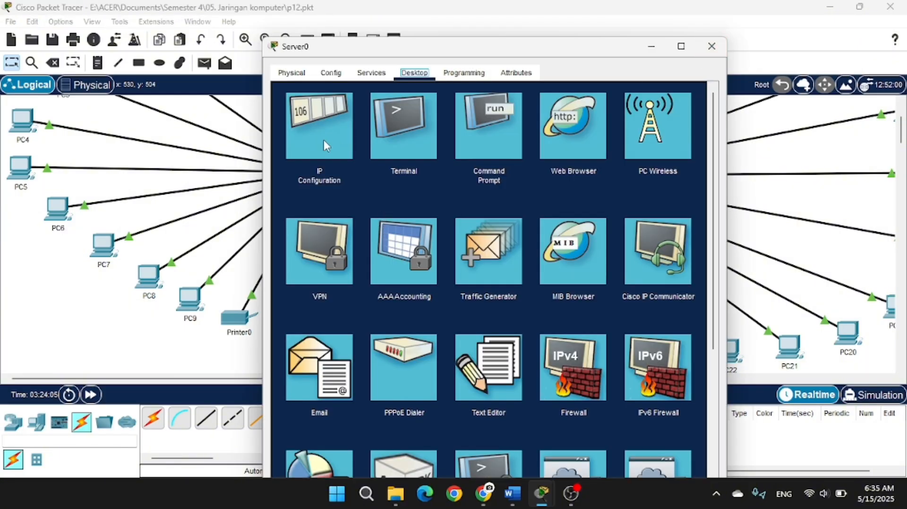
{"action": "left_click", "coordinate": [712, 46]}
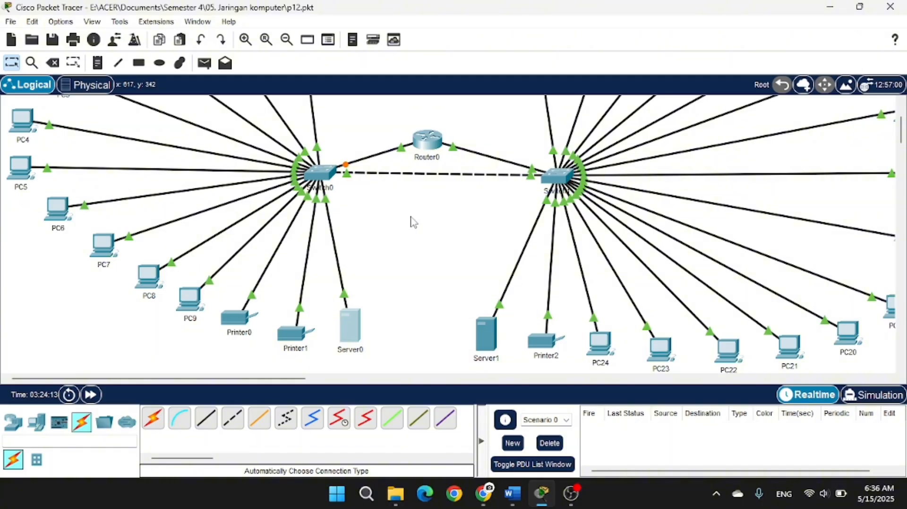
- Ping Server1 at 10.10.69.18 from Server0's command prompt and close the server window
{"action": "left_click", "coordinate": [353, 326]}
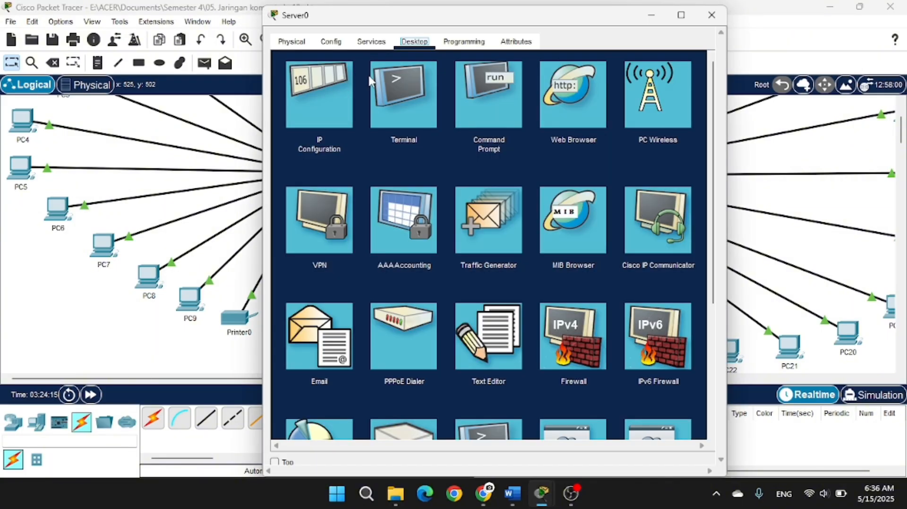
{"action": "left_click", "coordinate": [492, 101]}
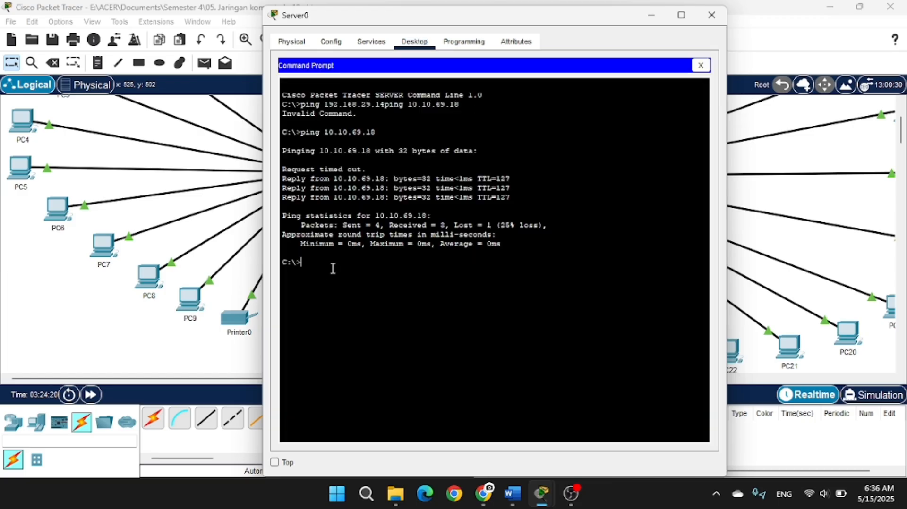
{"action": "type", "text": "ping 10.10.69.18"}
{"action": "key", "text": "Return"}
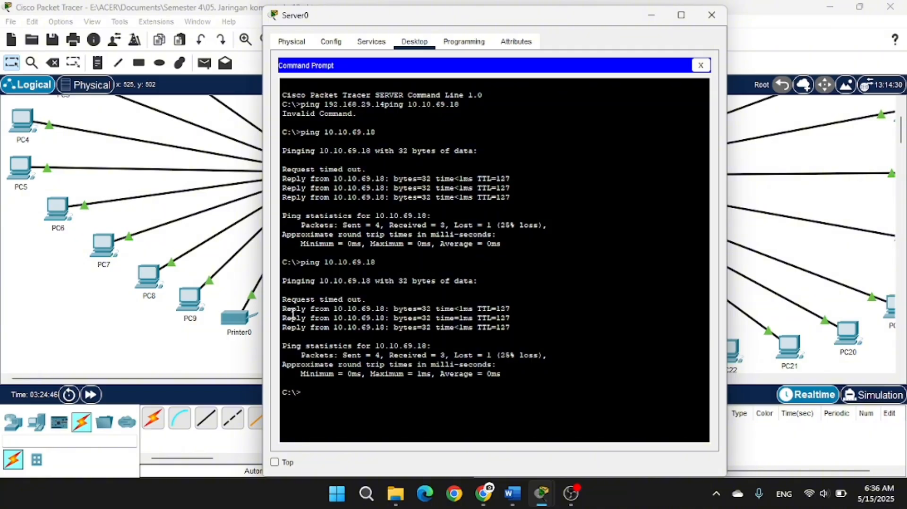
{"action": "left_click", "coordinate": [711, 16]}
- Switch to Word to check the brief's server and printer connectivity requirement, keep the document open, and return to Cisco Packet Tracer
{"action": "key", "text": "alt+Tab"}
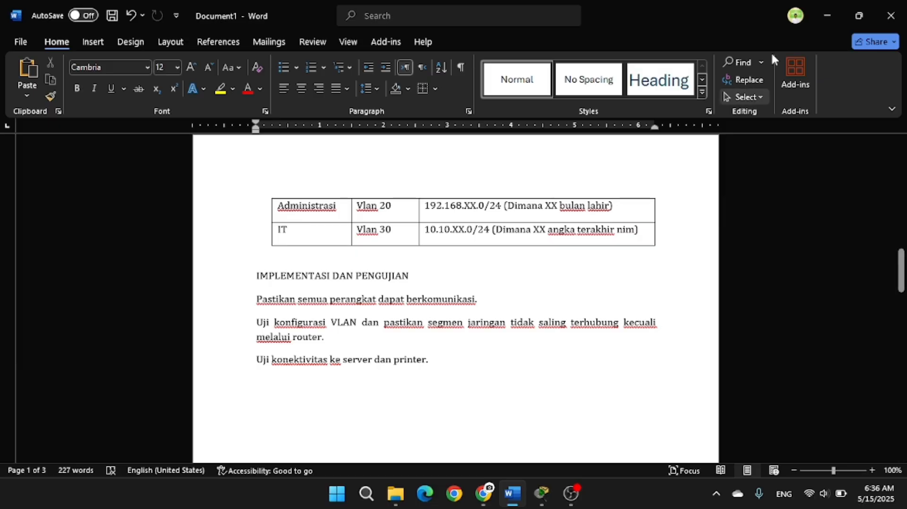
{"action": "left_click", "coordinate": [891, 16]}
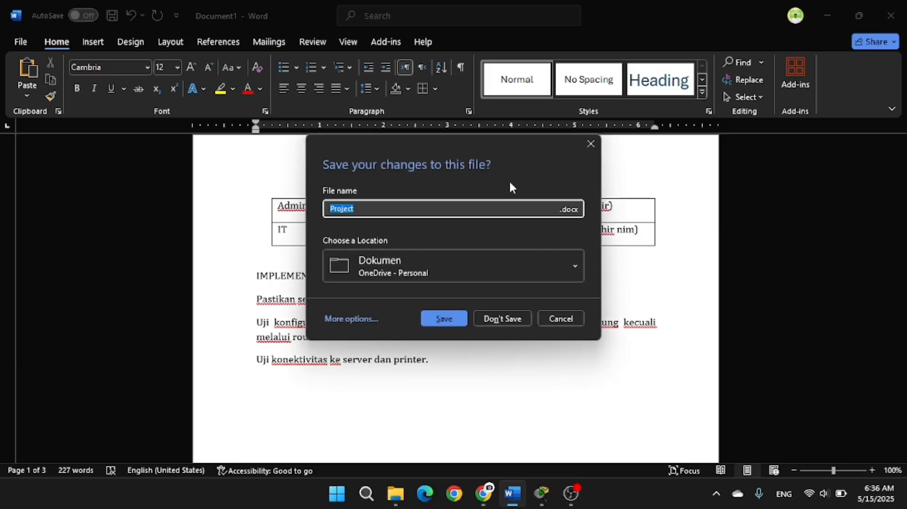
{"action": "left_click", "coordinate": [561, 319]}
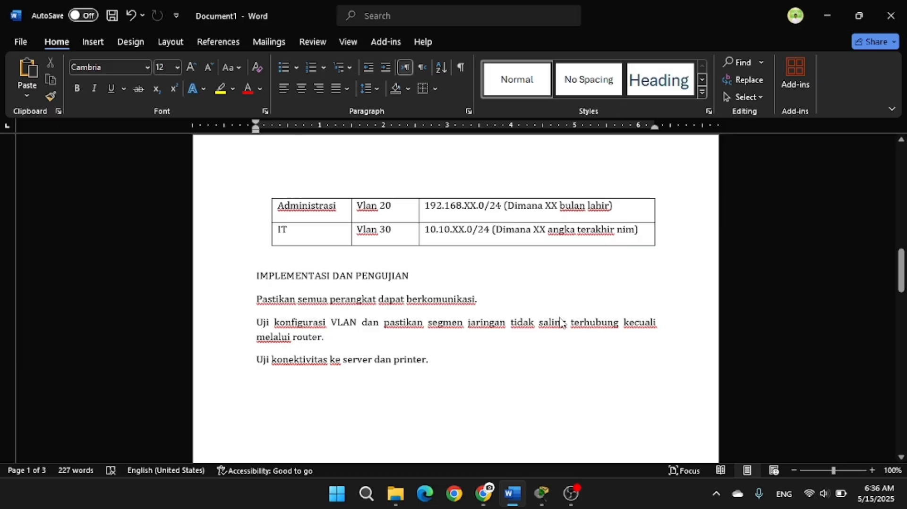
{"action": "left_click", "coordinate": [827, 16]}
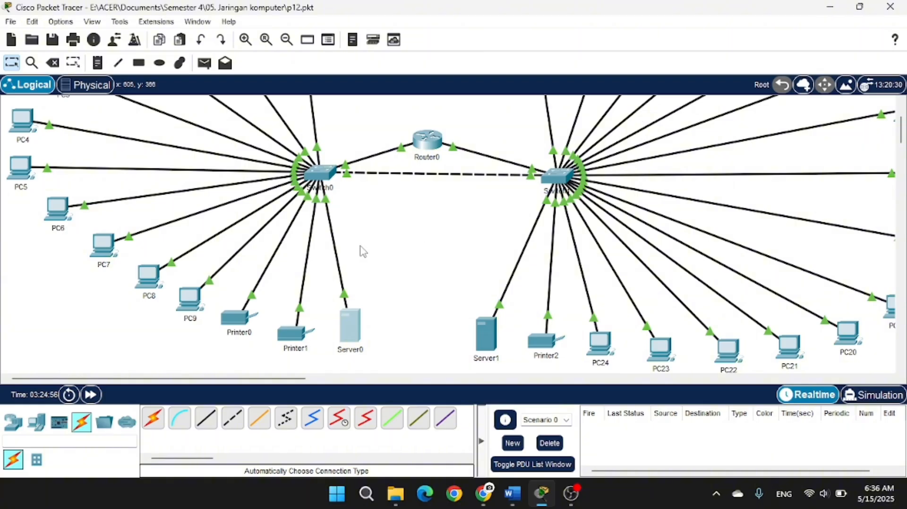
- View Printer1's configuration and attributes, and close the printer window
{"action": "left_click", "coordinate": [294, 337]}
{"action": "left_click", "coordinate": [332, 73]}
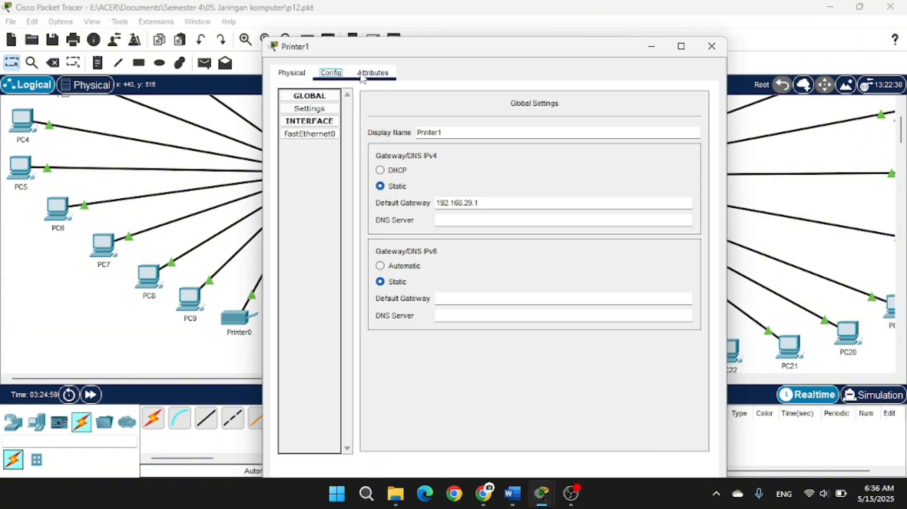
{"action": "left_click", "coordinate": [362, 75]}
{"action": "left_click", "coordinate": [712, 46]}
- Look up the IP address of Printer2 in the workspace
{"action": "scroll", "coordinate": [285, 161], "scroll_direction": "up", "scroll_amount": 5}
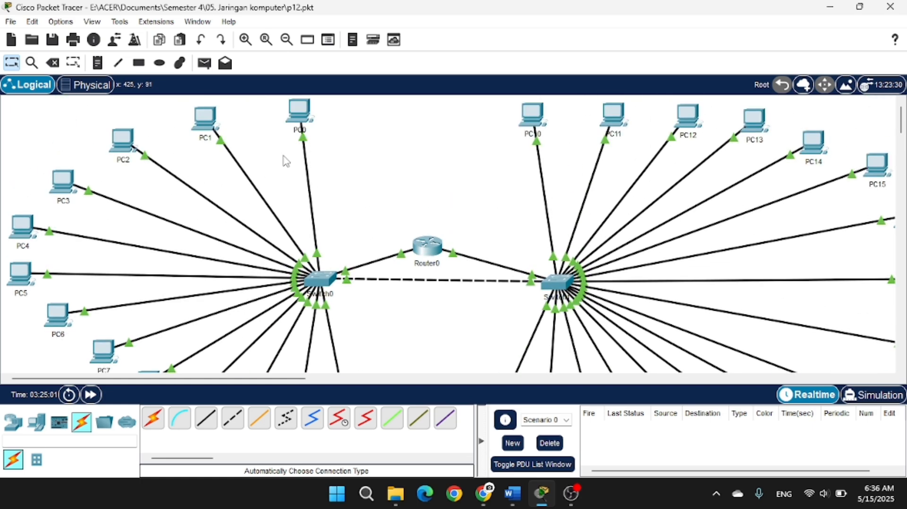
{"action": "scroll", "coordinate": [414, 258], "scroll_direction": "down", "scroll_amount": 5}
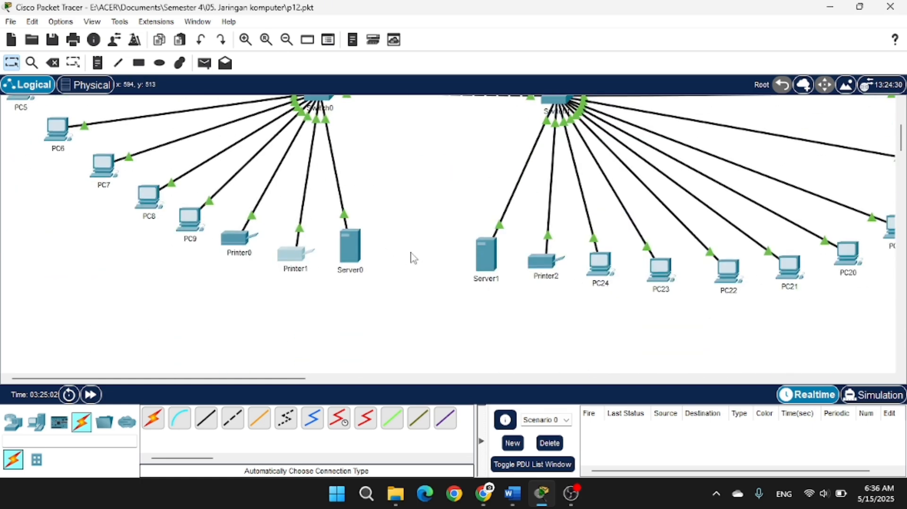
{"action": "mouse_move", "coordinate": [548, 263]}
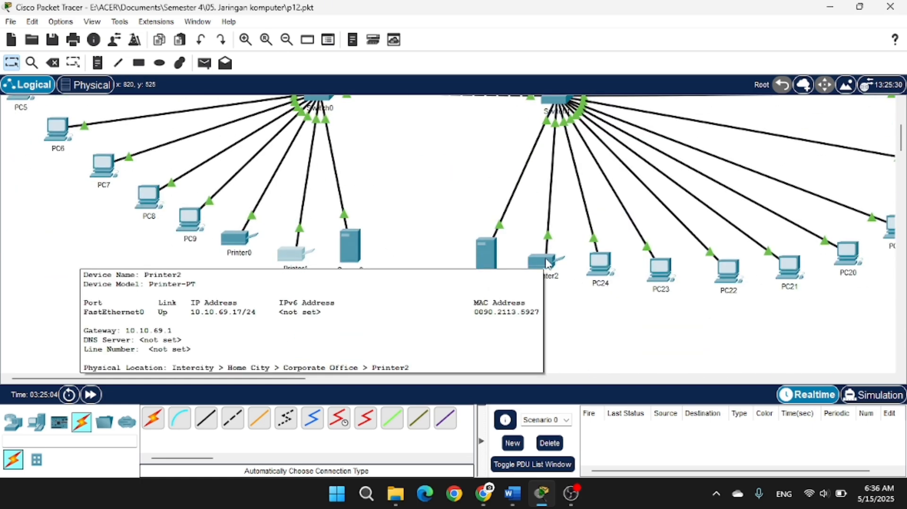
- Ping Printer2 at 10.10.69.17 from PC1's command prompt and close the PC window
{"action": "scroll", "coordinate": [293, 126], "scroll_direction": "up", "scroll_amount": 5}
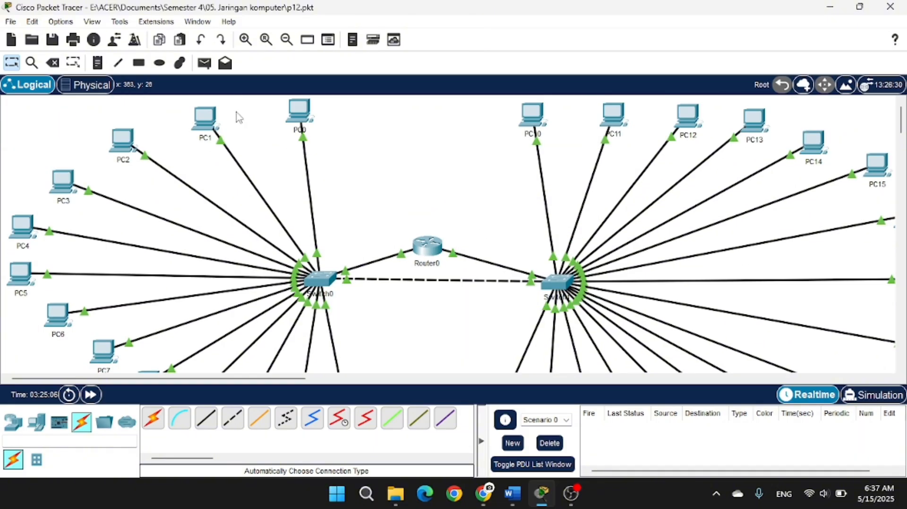
{"action": "left_click", "coordinate": [208, 122]}
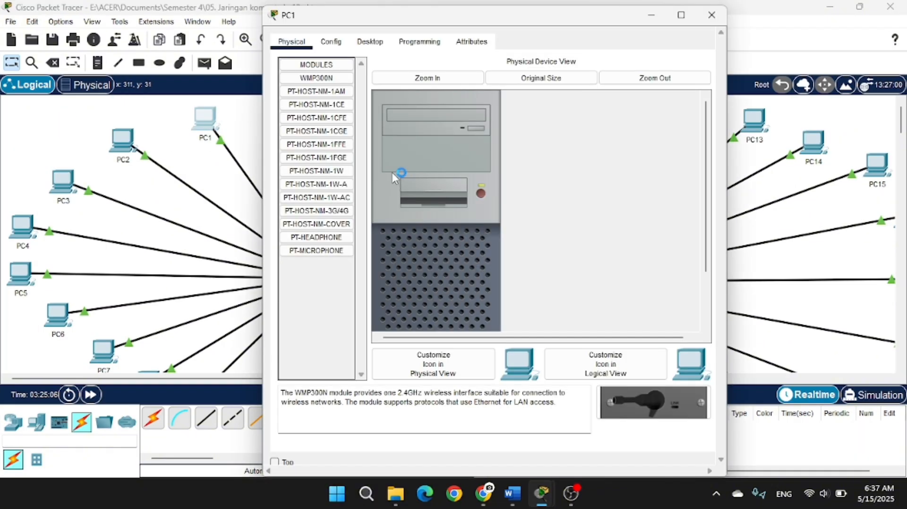
{"action": "left_click", "coordinate": [370, 41]}
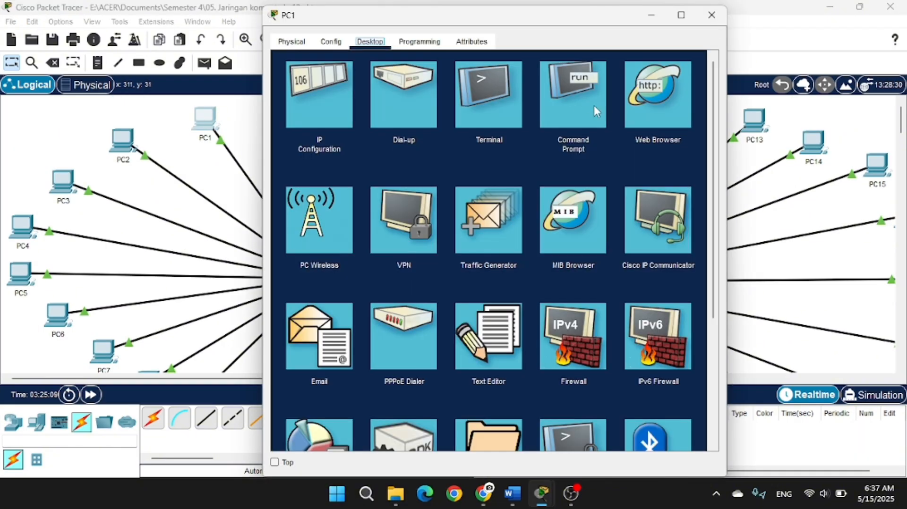
{"action": "left_click", "coordinate": [592, 104]}
{"action": "type", "text": "p"}
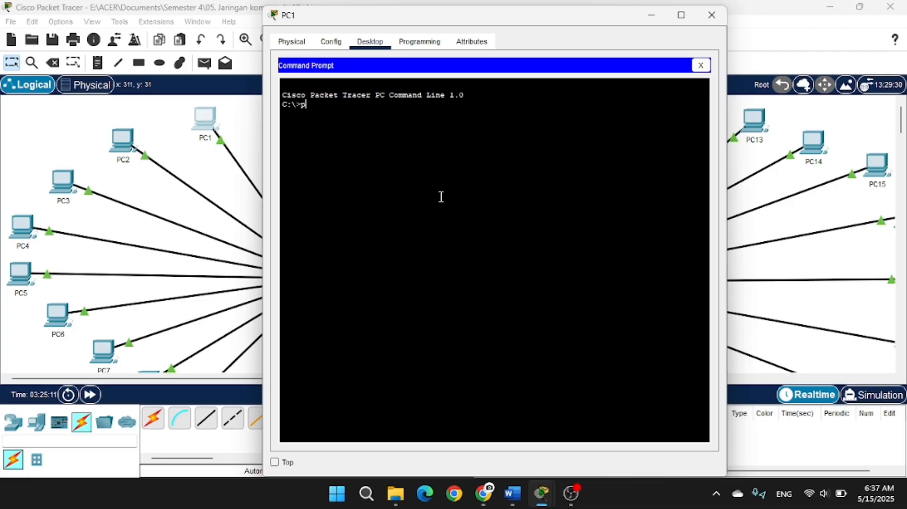
{"action": "type", "text": "ing 10.10."}
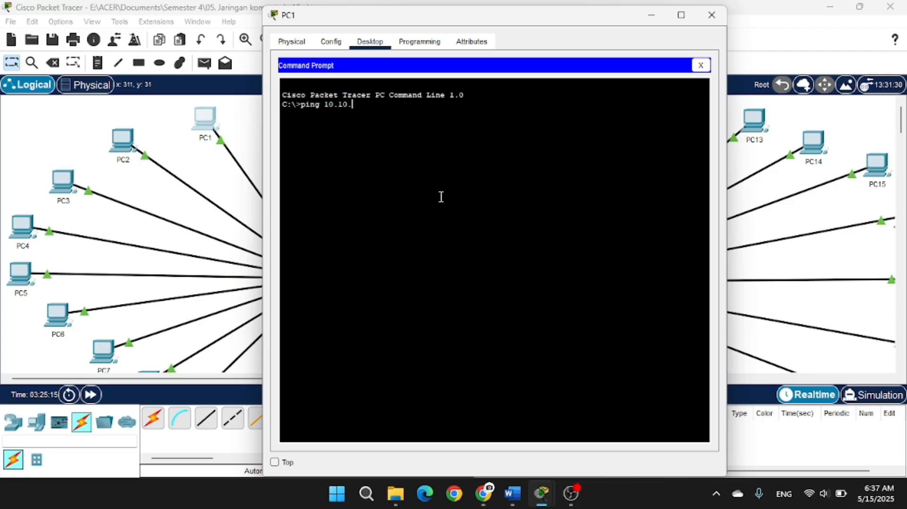
{"action": "type", "text": "69.17"}
{"action": "key", "text": "Return"}
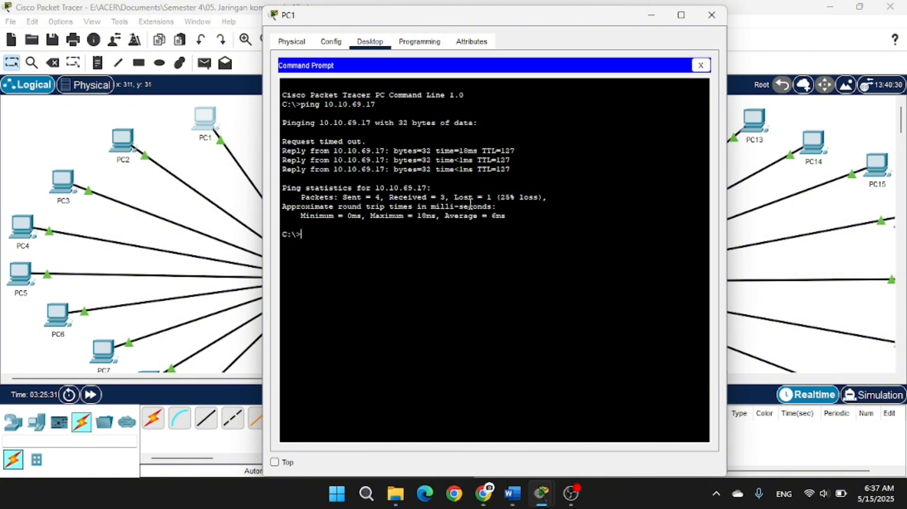
{"action": "left_click", "coordinate": [713, 15]}
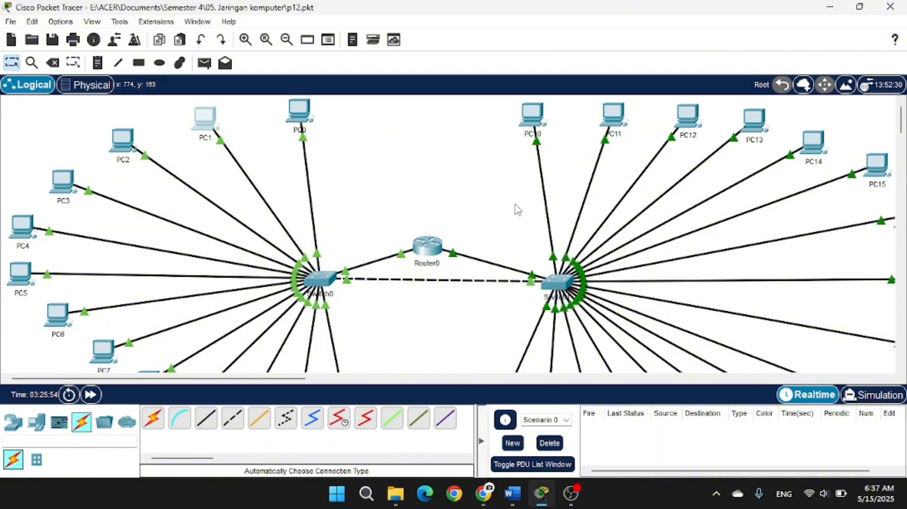
{"action": "scroll", "coordinate": [518, 210], "scroll_direction": "down", "scroll_amount": 5}
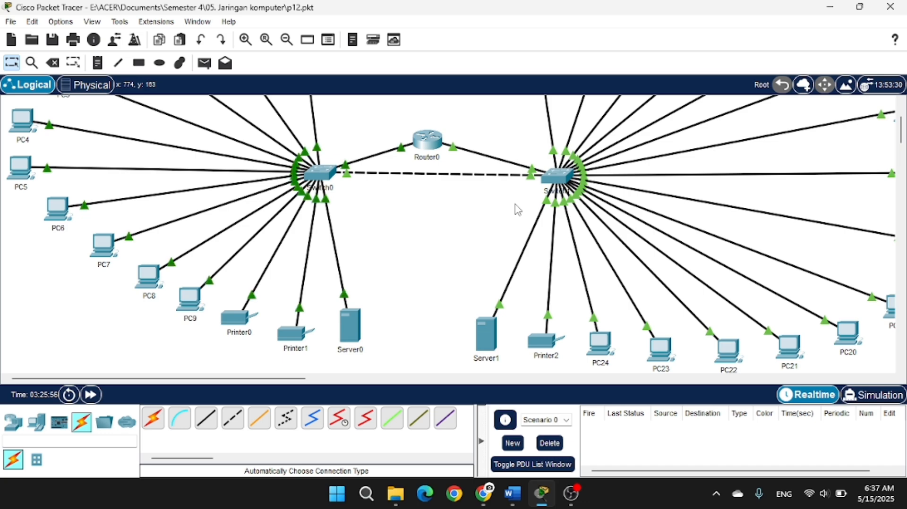
{"action": "scroll", "coordinate": [518, 209], "scroll_direction": "down", "scroll_amount": 1}
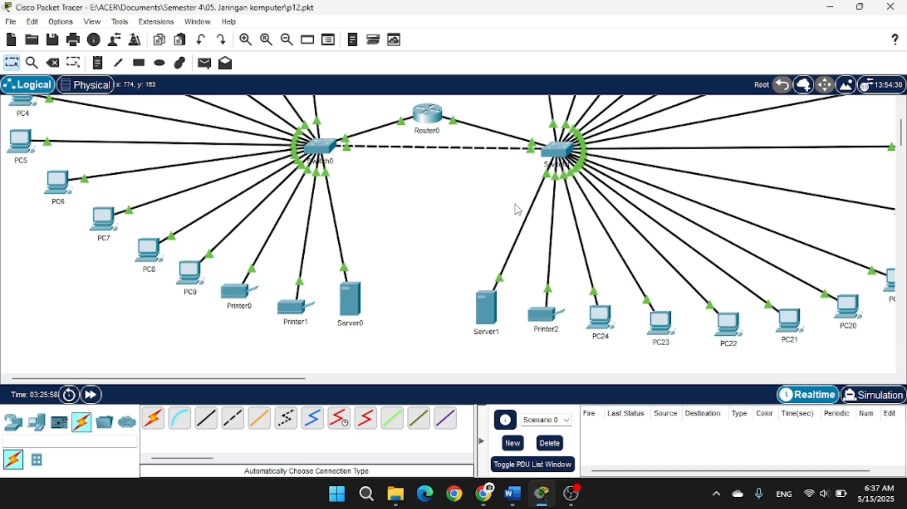